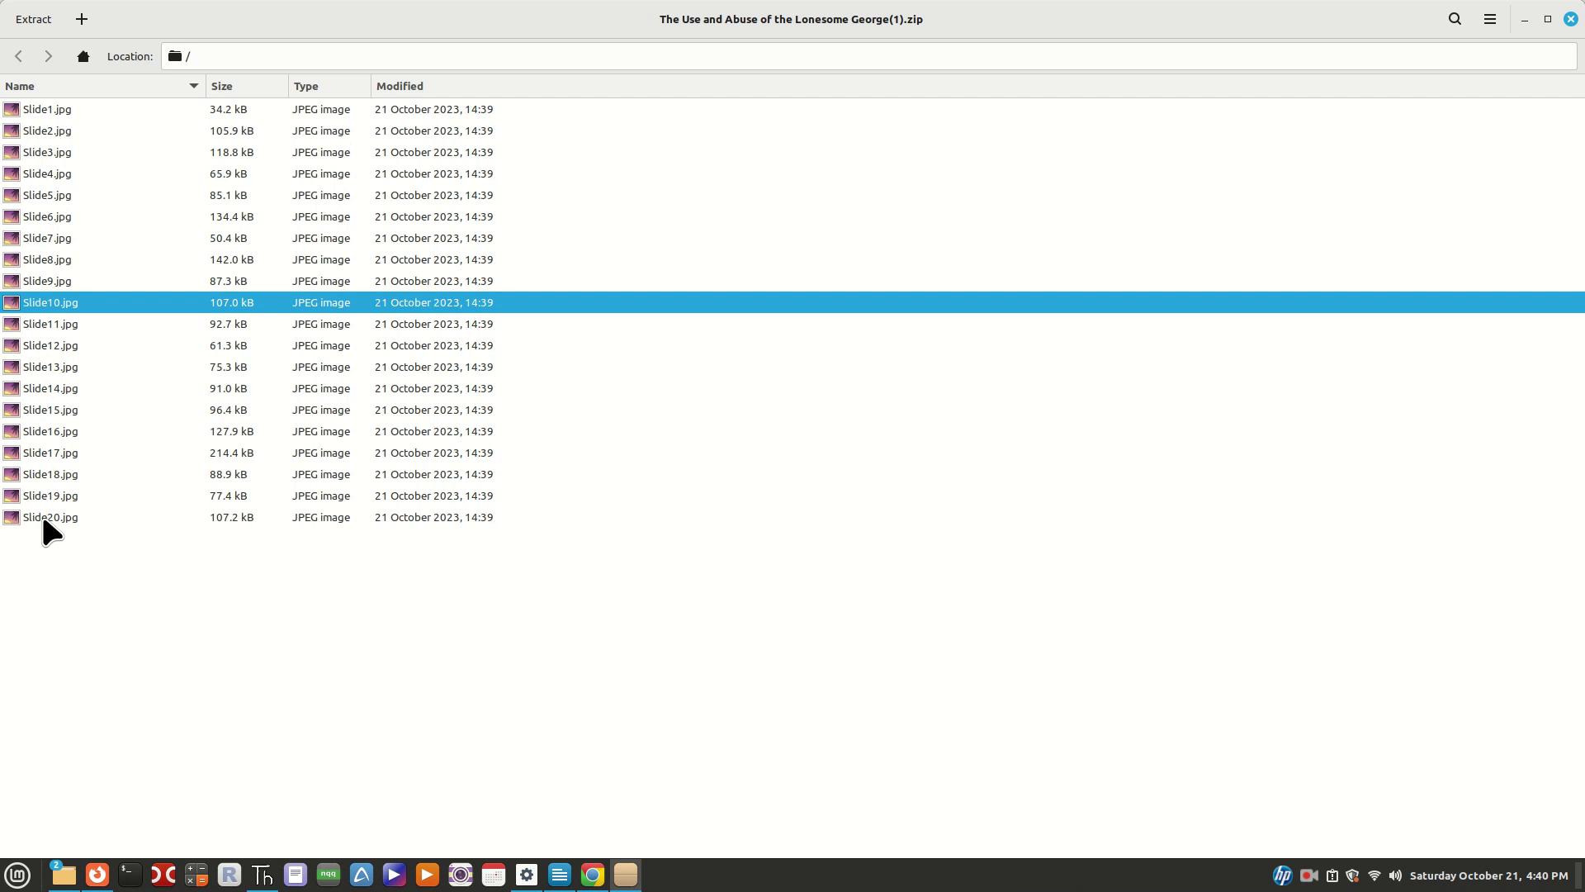
Minimize the archive and PowerPoint windows, and switch to Google Chrome
left_click(1524, 18)
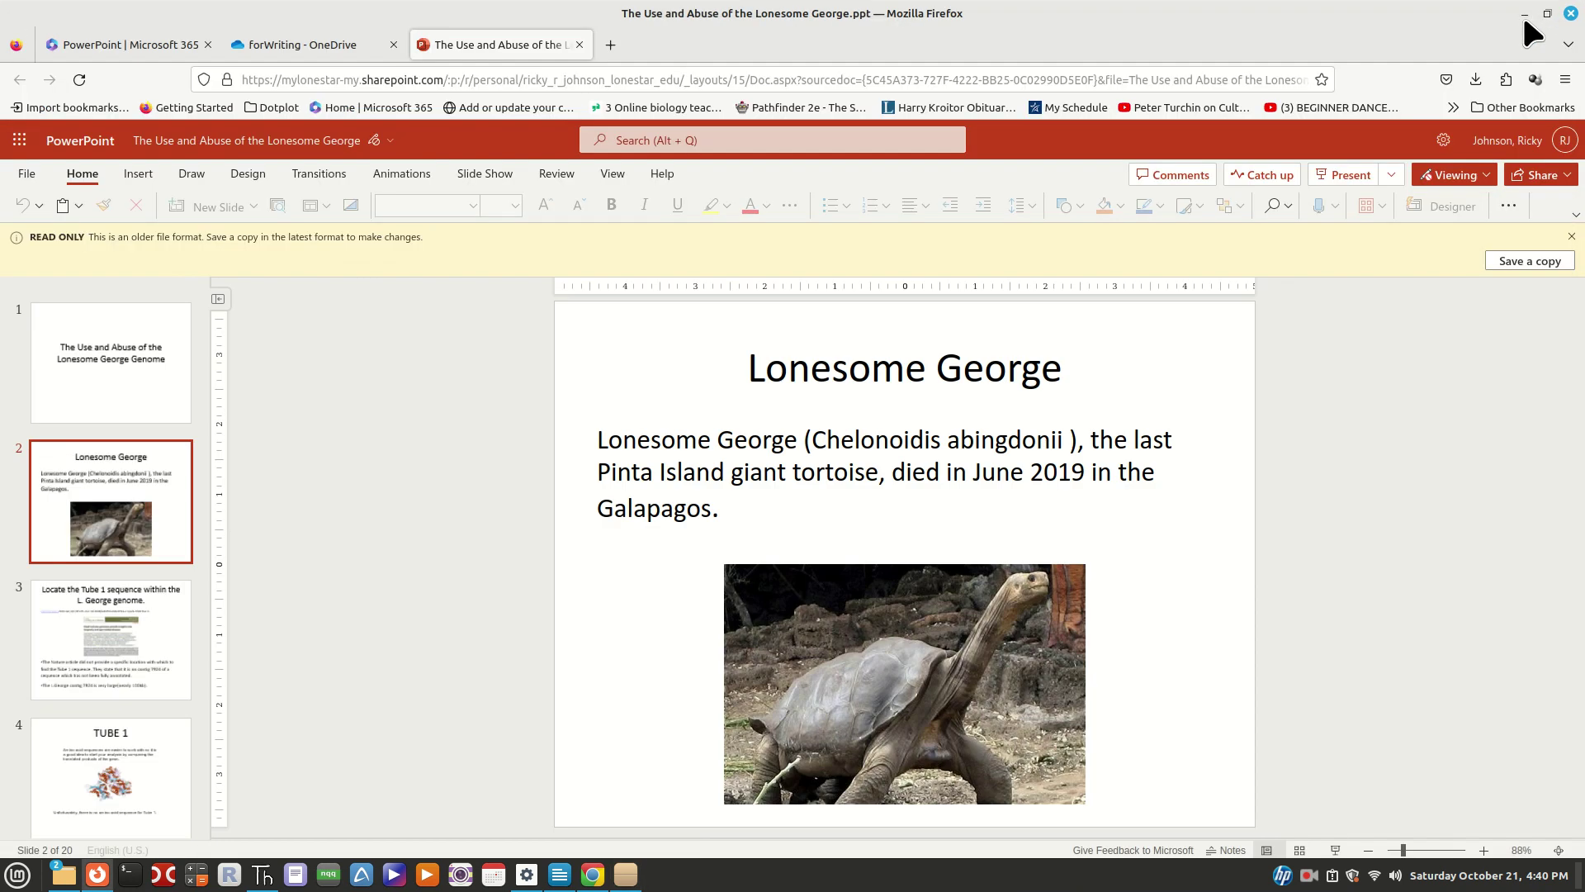
left_click(1525, 13)
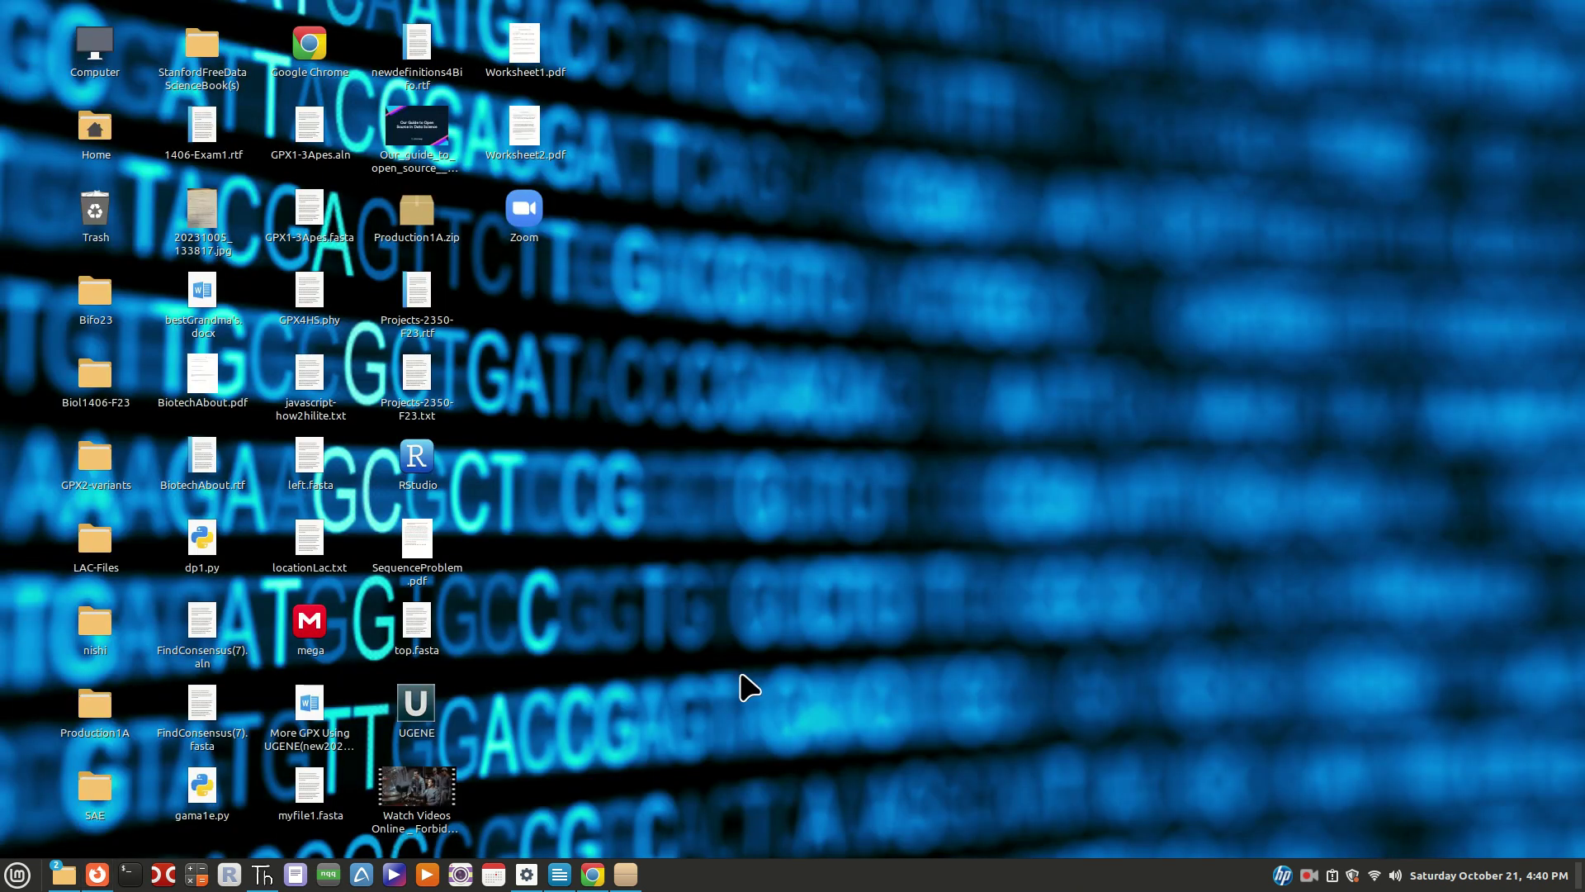
left_click(586, 877)
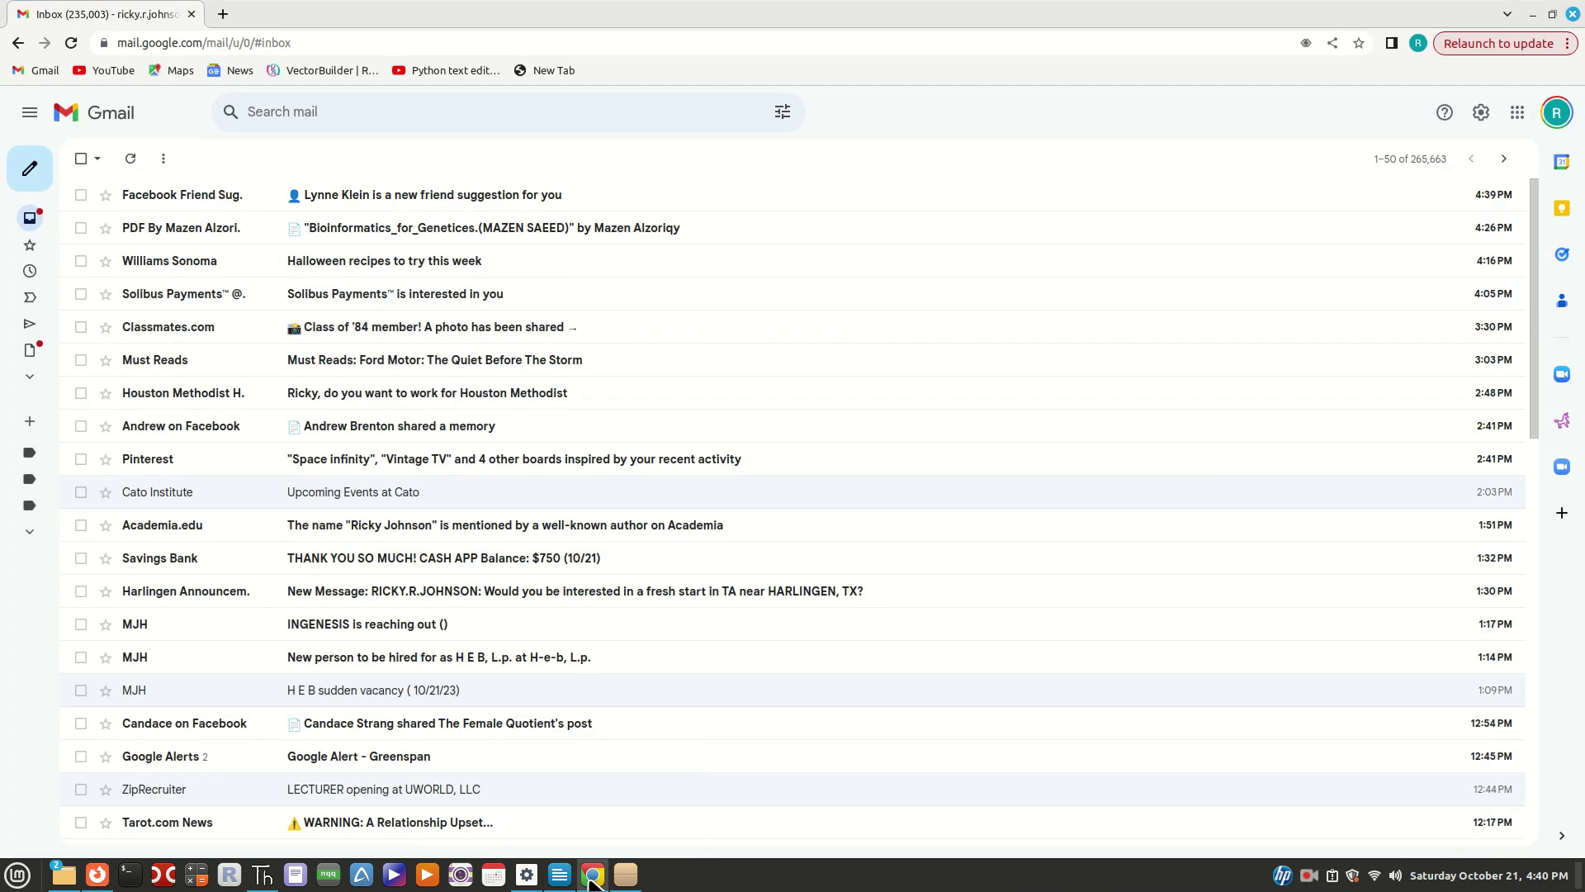
Open Google Jamboard from the Google apps and create a new blank jam
left_click(1519, 114)
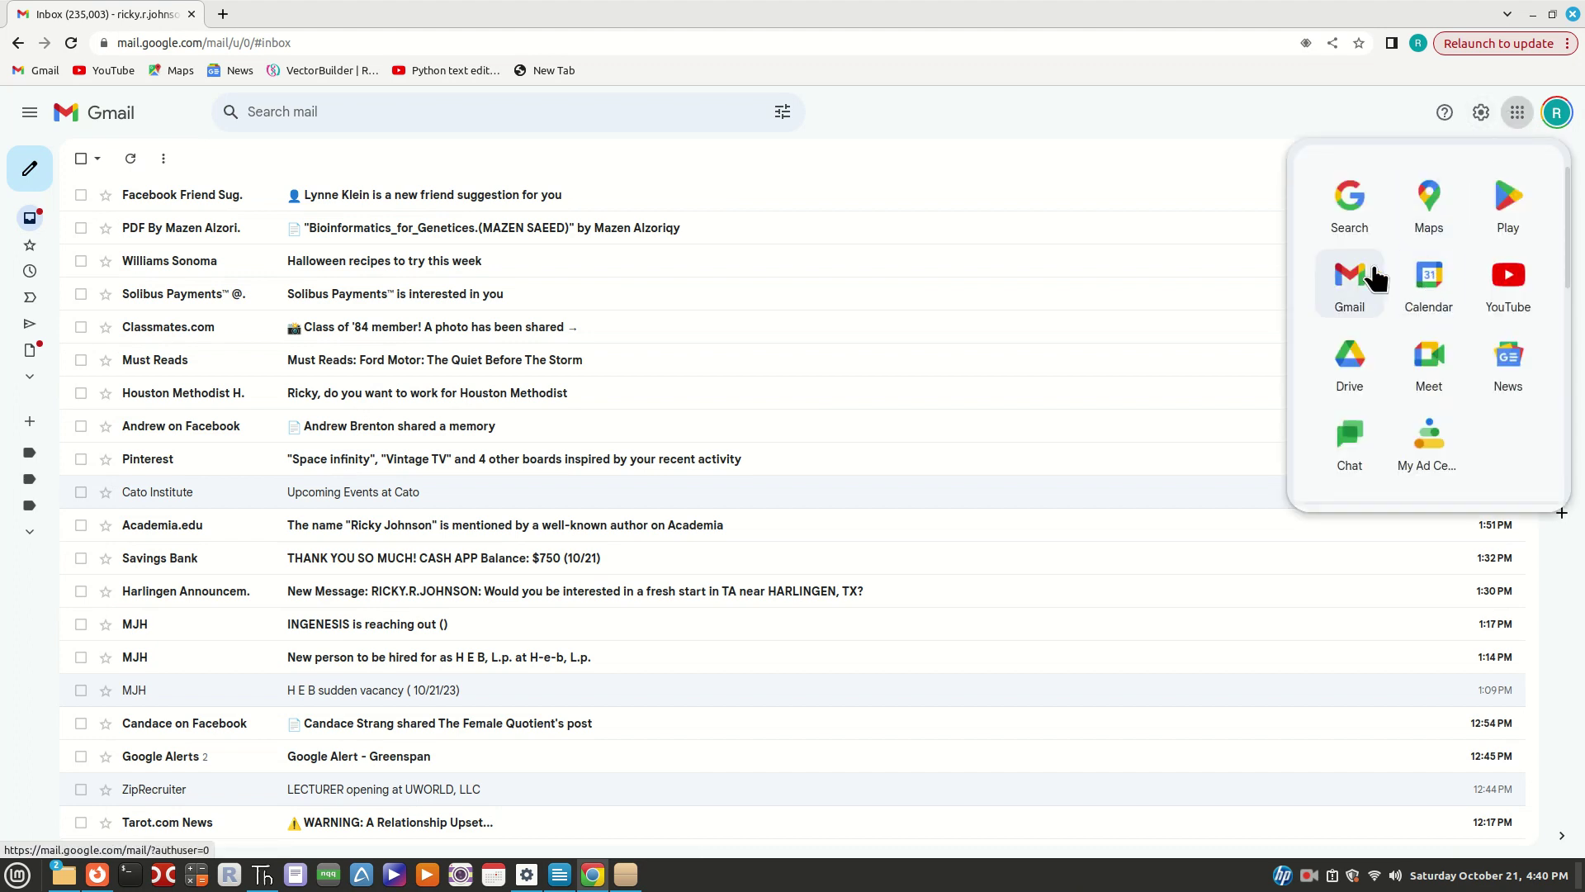
scroll(1396, 338, "down", 5)
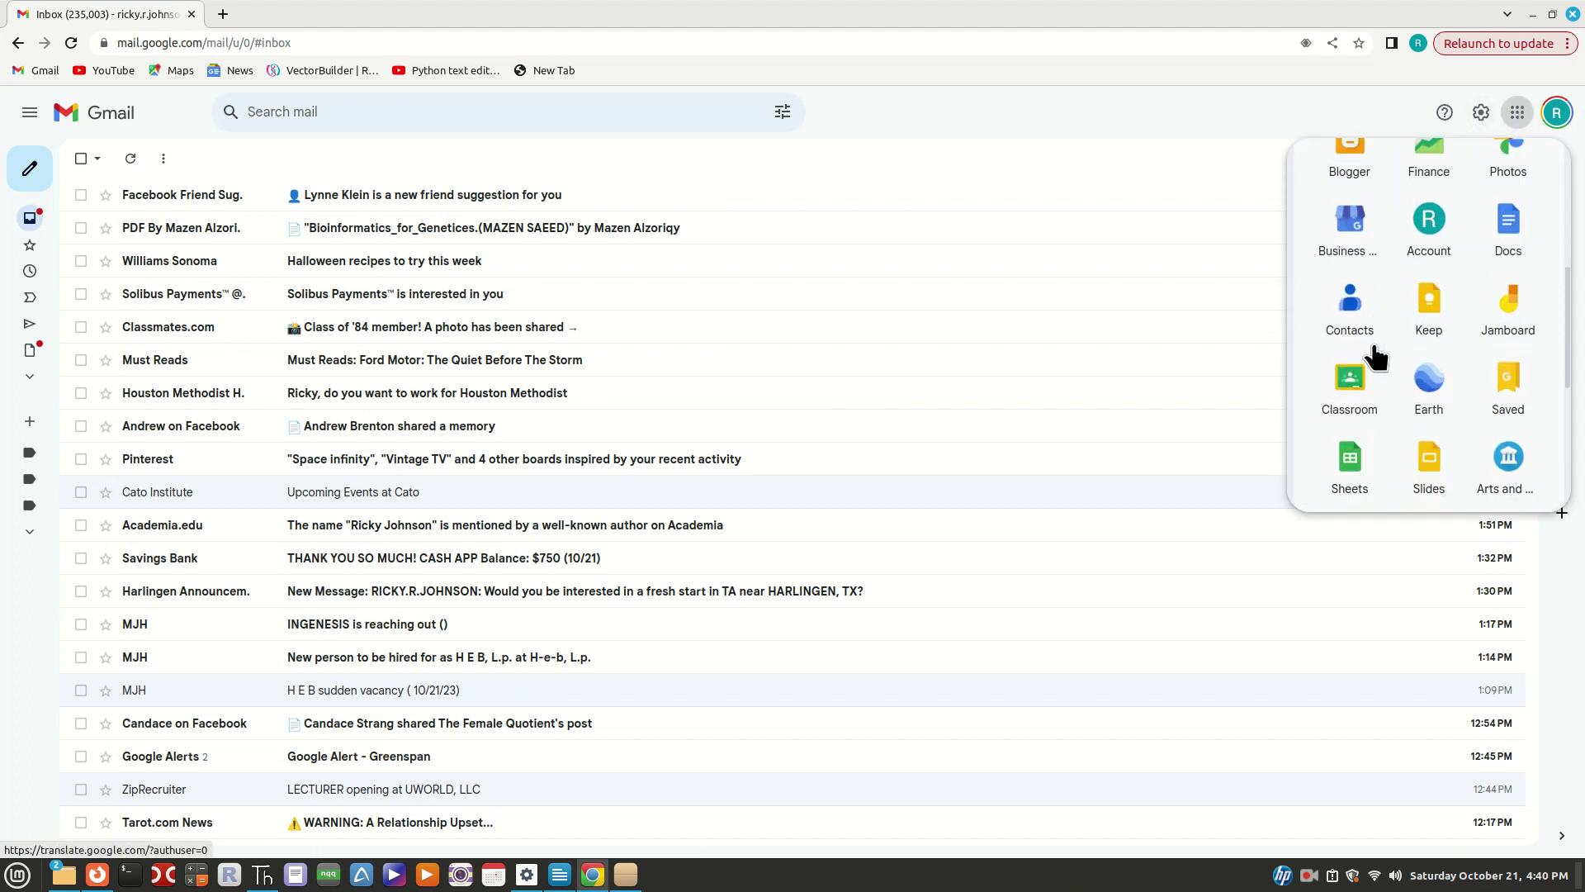
scroll(1373, 346, "down", 2)
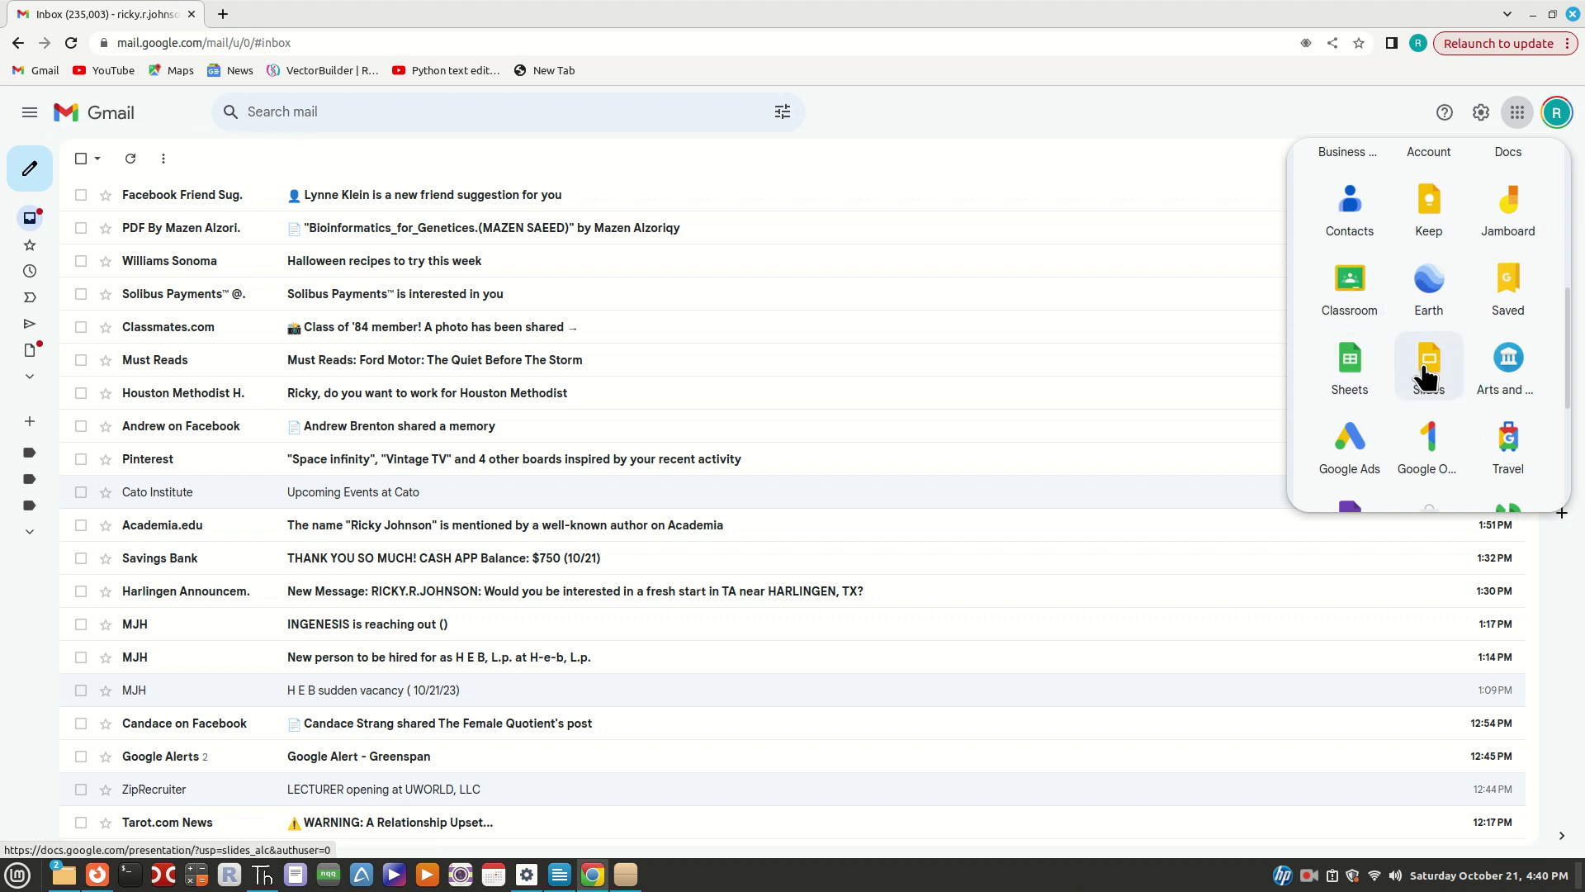
left_click(1511, 205)
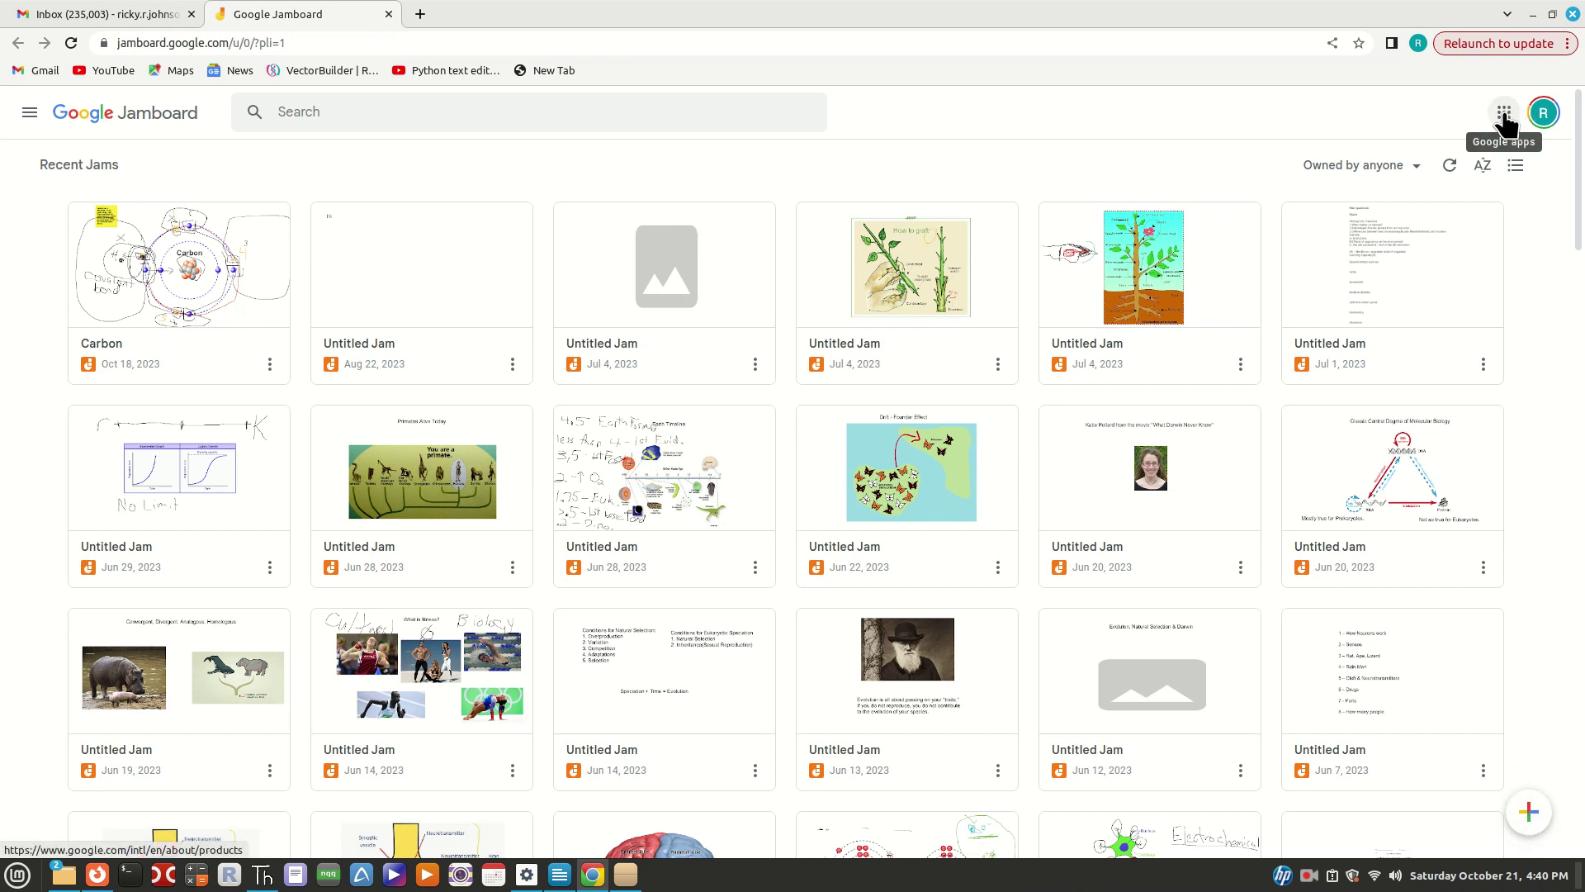
left_click(1528, 817)
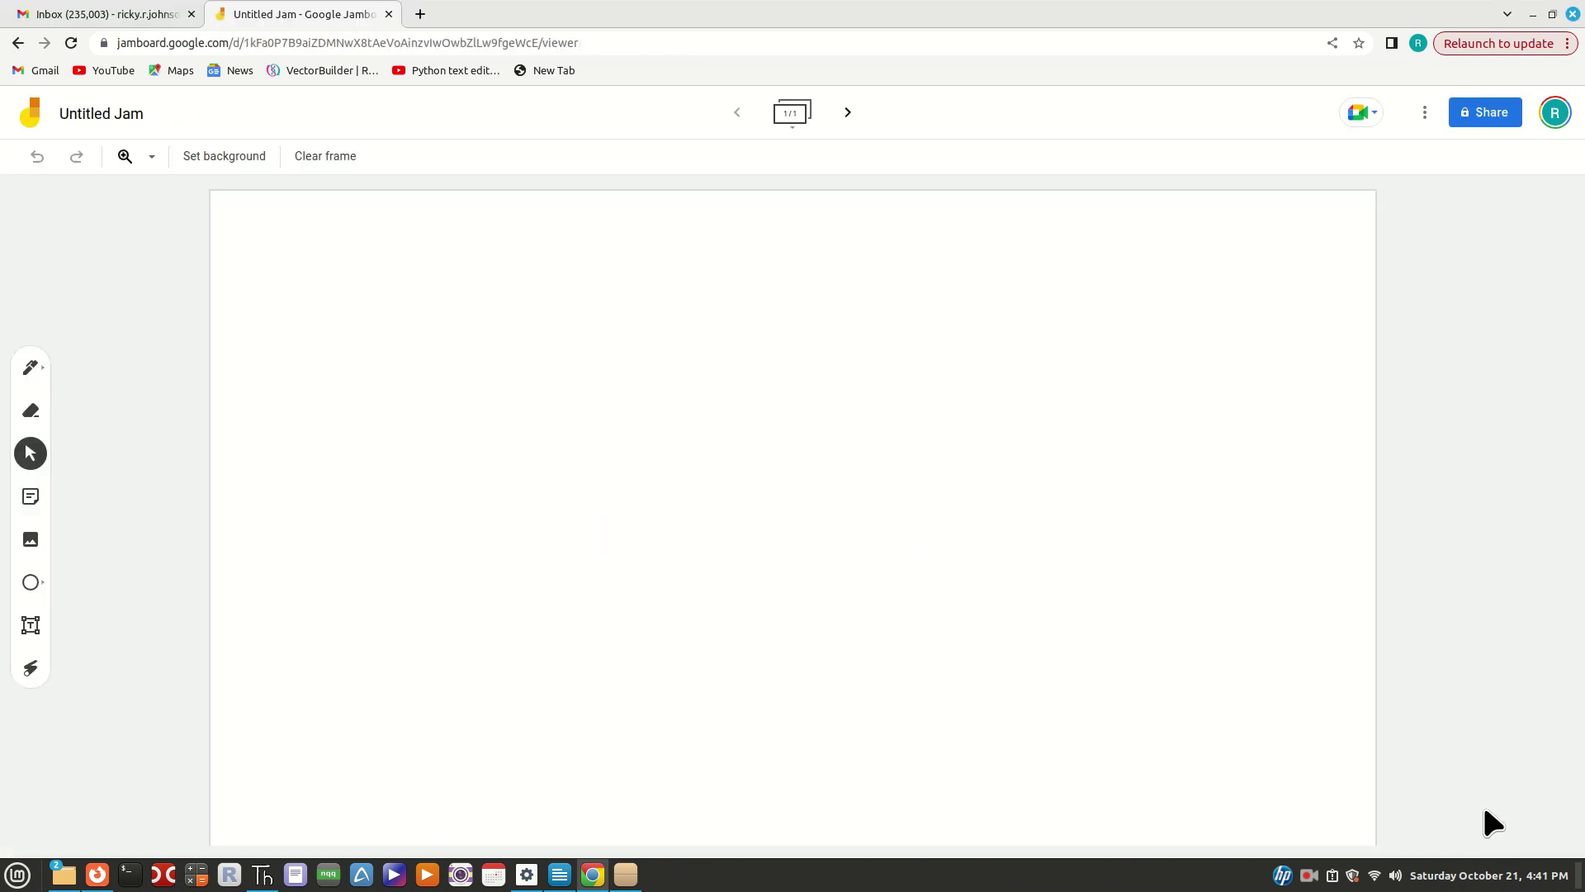
Add blank frames to the new jam until it has 19 frames in total
left_click(847, 113)
left_click(848, 114)
left_click(847, 114)
left_click(847, 114)
left_click(847, 114)
left_click(847, 114)
left_click(847, 114)
left_click(847, 114)
left_click(848, 114)
left_click(847, 114)
left_click(847, 114)
left_click(847, 114)
left_click(847, 114)
left_click(847, 114)
left_click(847, 114)
left_click(847, 114)
left_click(847, 114)
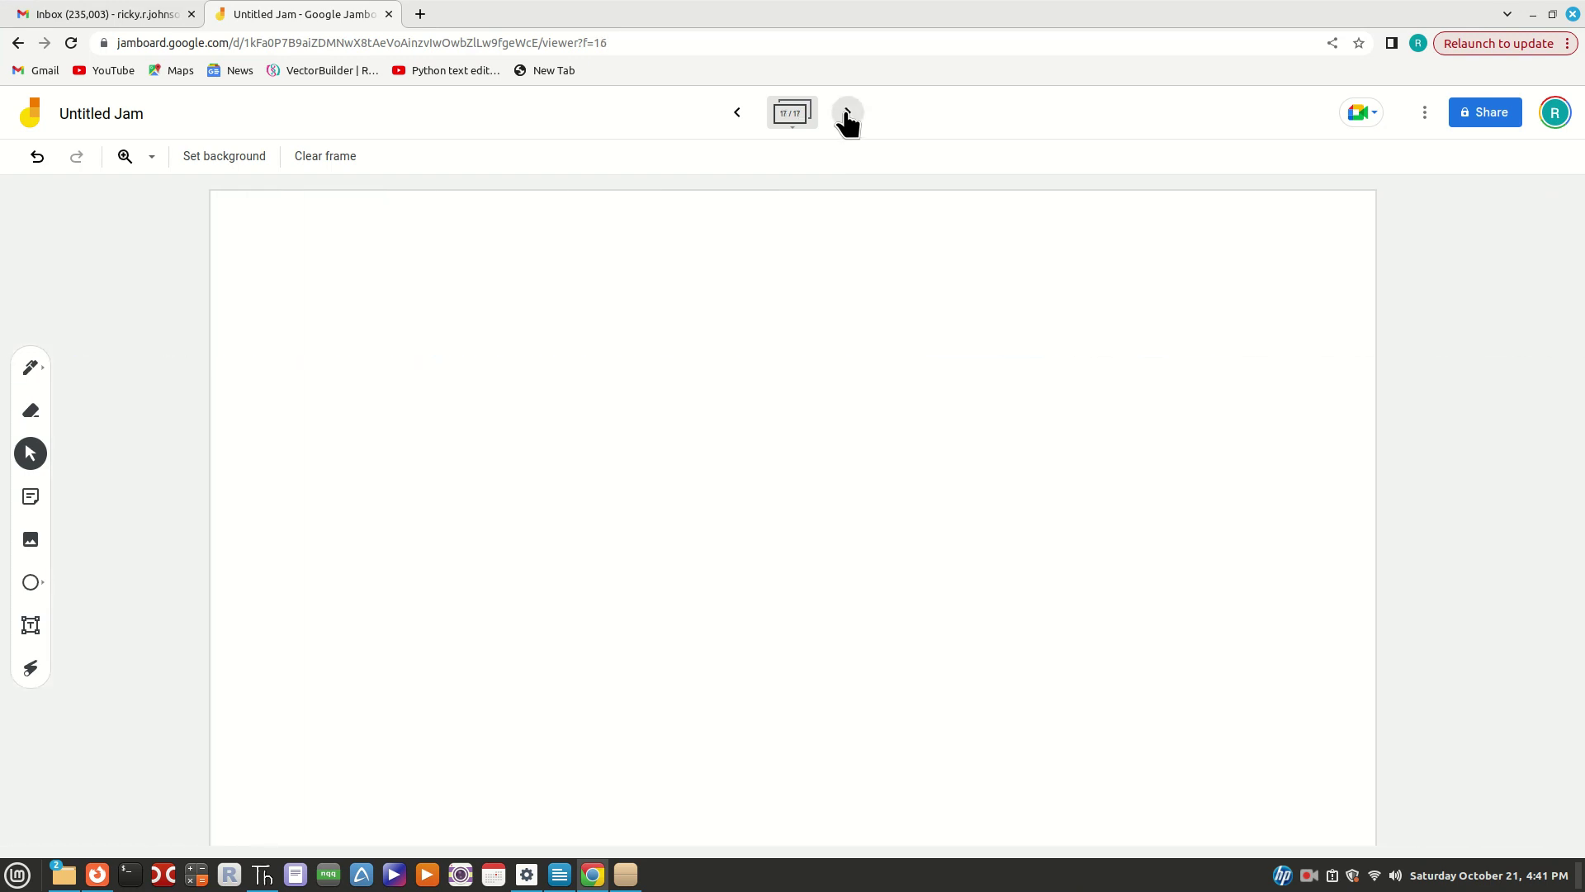
left_click(844, 115)
left_click(844, 116)
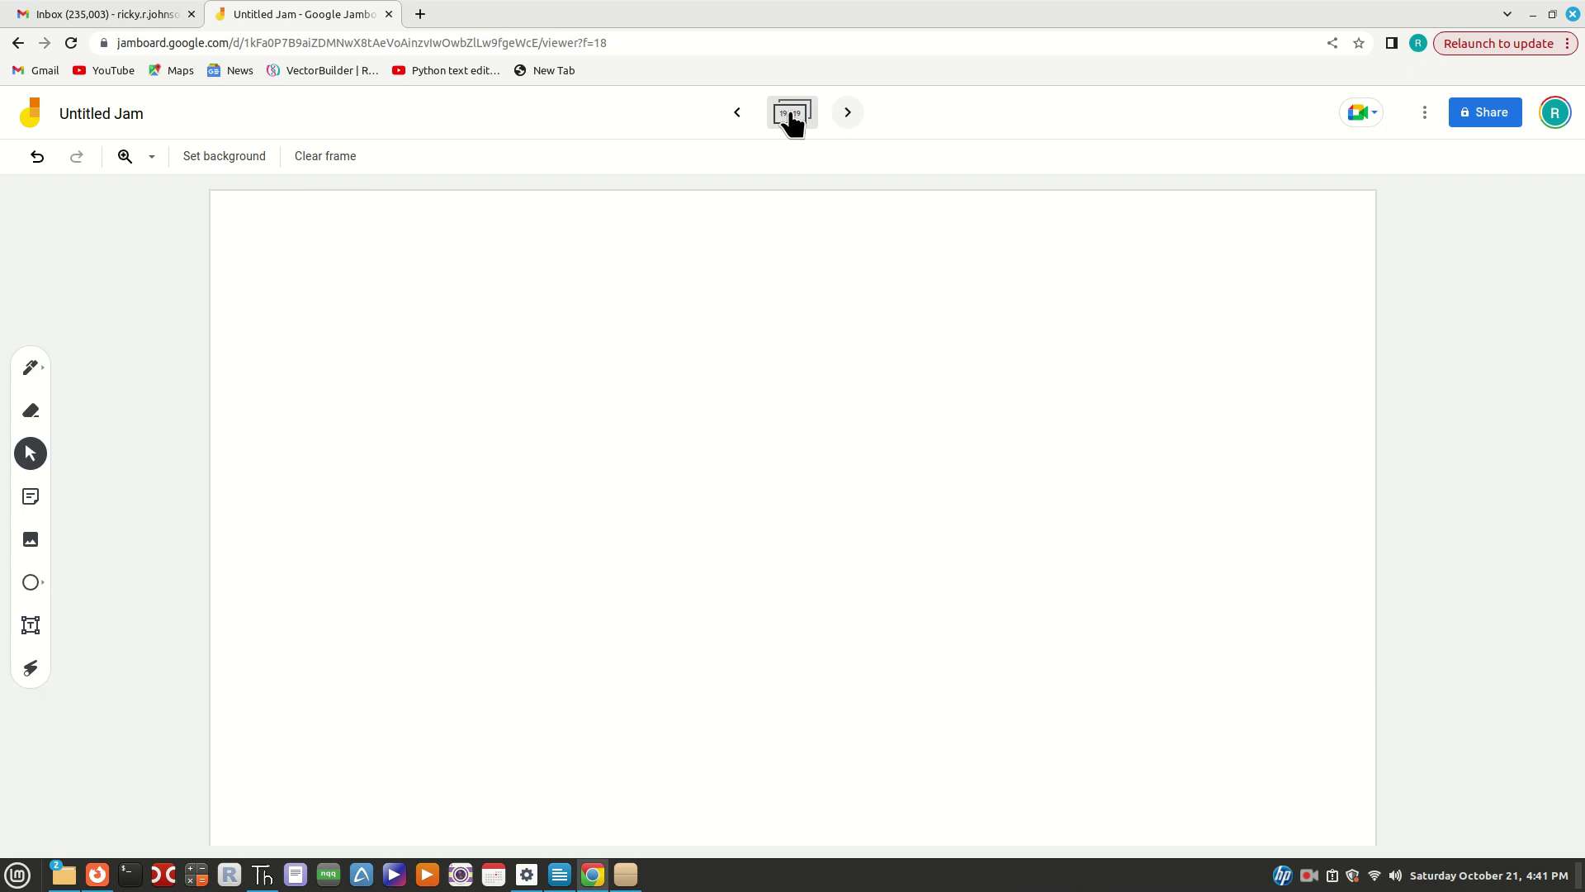
Go back through the blank frames to the jam's first frame
left_click(737, 114)
left_click(737, 114)
left_click(737, 114)
left_click(736, 114)
left_click(736, 114)
double_click(737, 114)
double_click(737, 114)
double_click(736, 114)
left_click(736, 114)
double_click(737, 114)
double_click(736, 114)
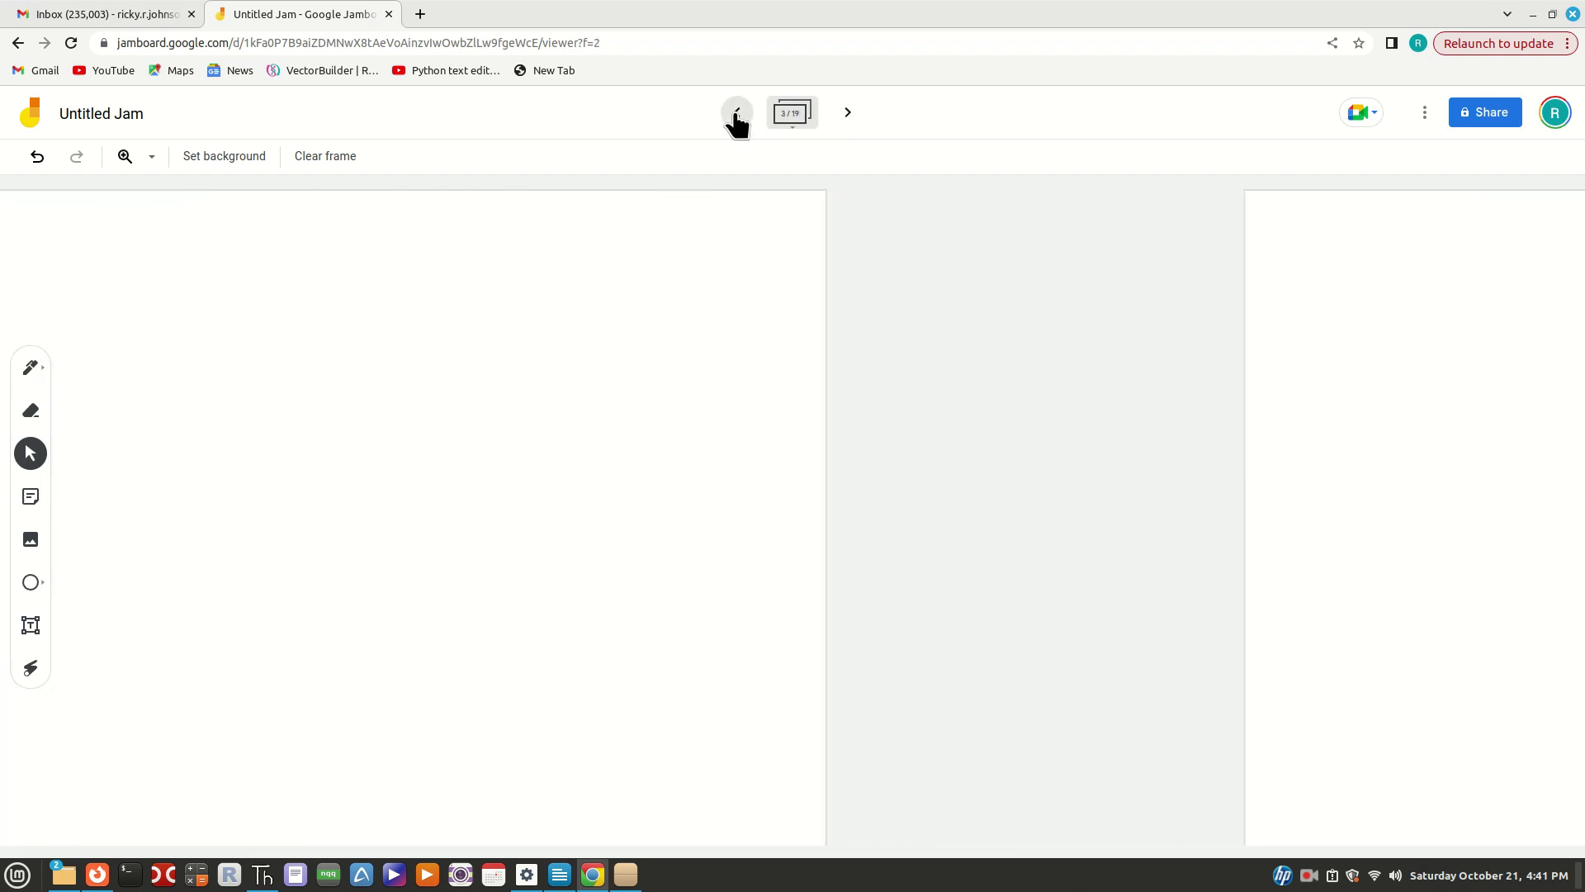
double_click(736, 114)
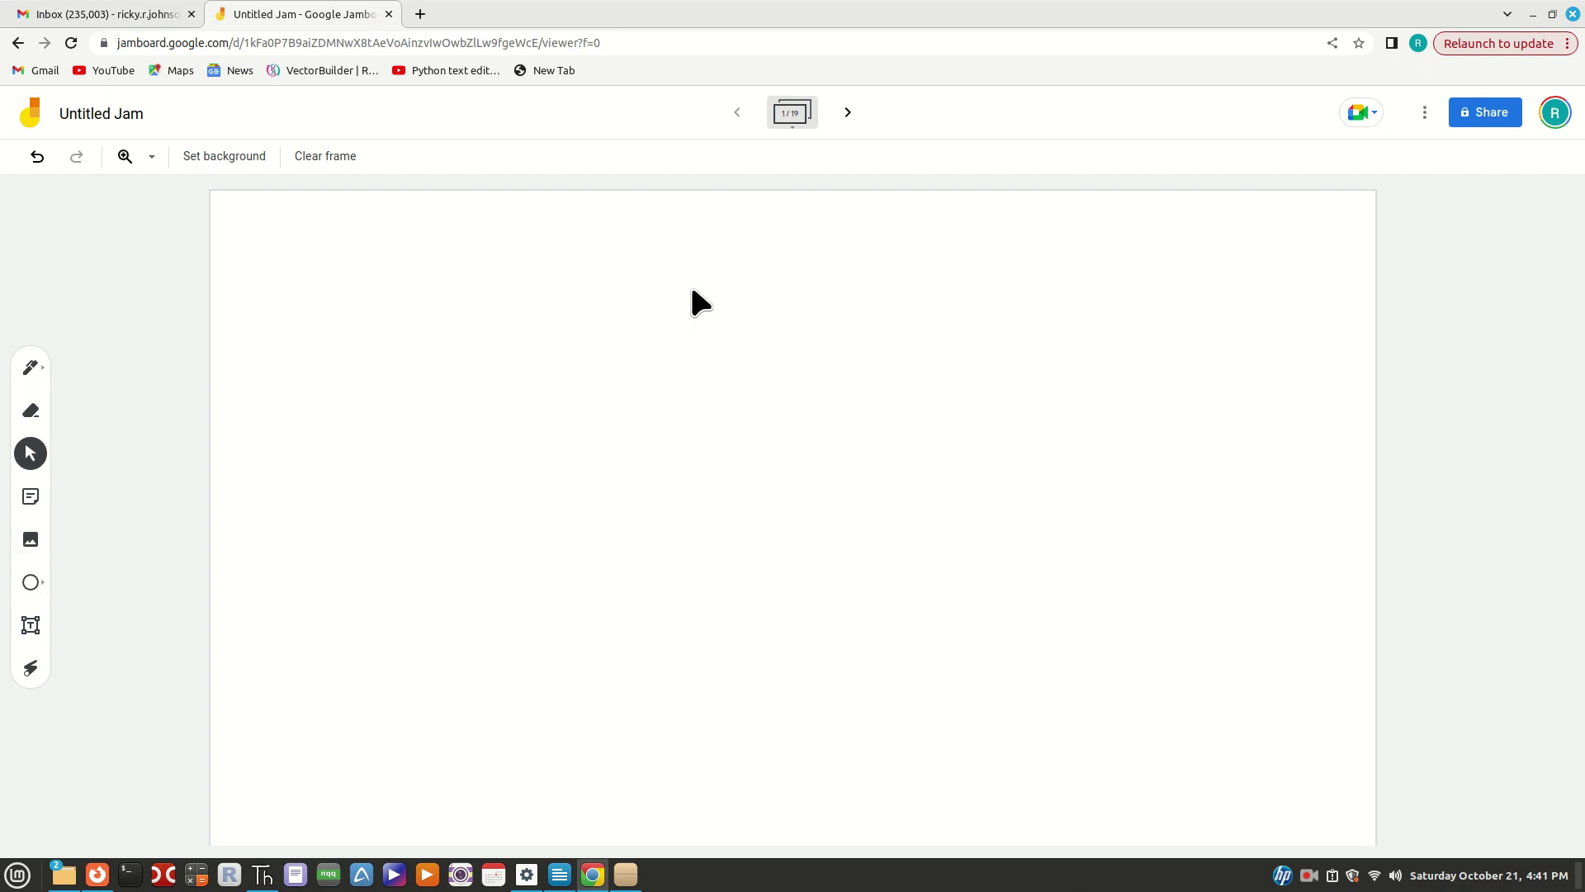
Insert the image genes-04-00001-g001.webp from the Downloads folder on the first frame
left_click(30, 539)
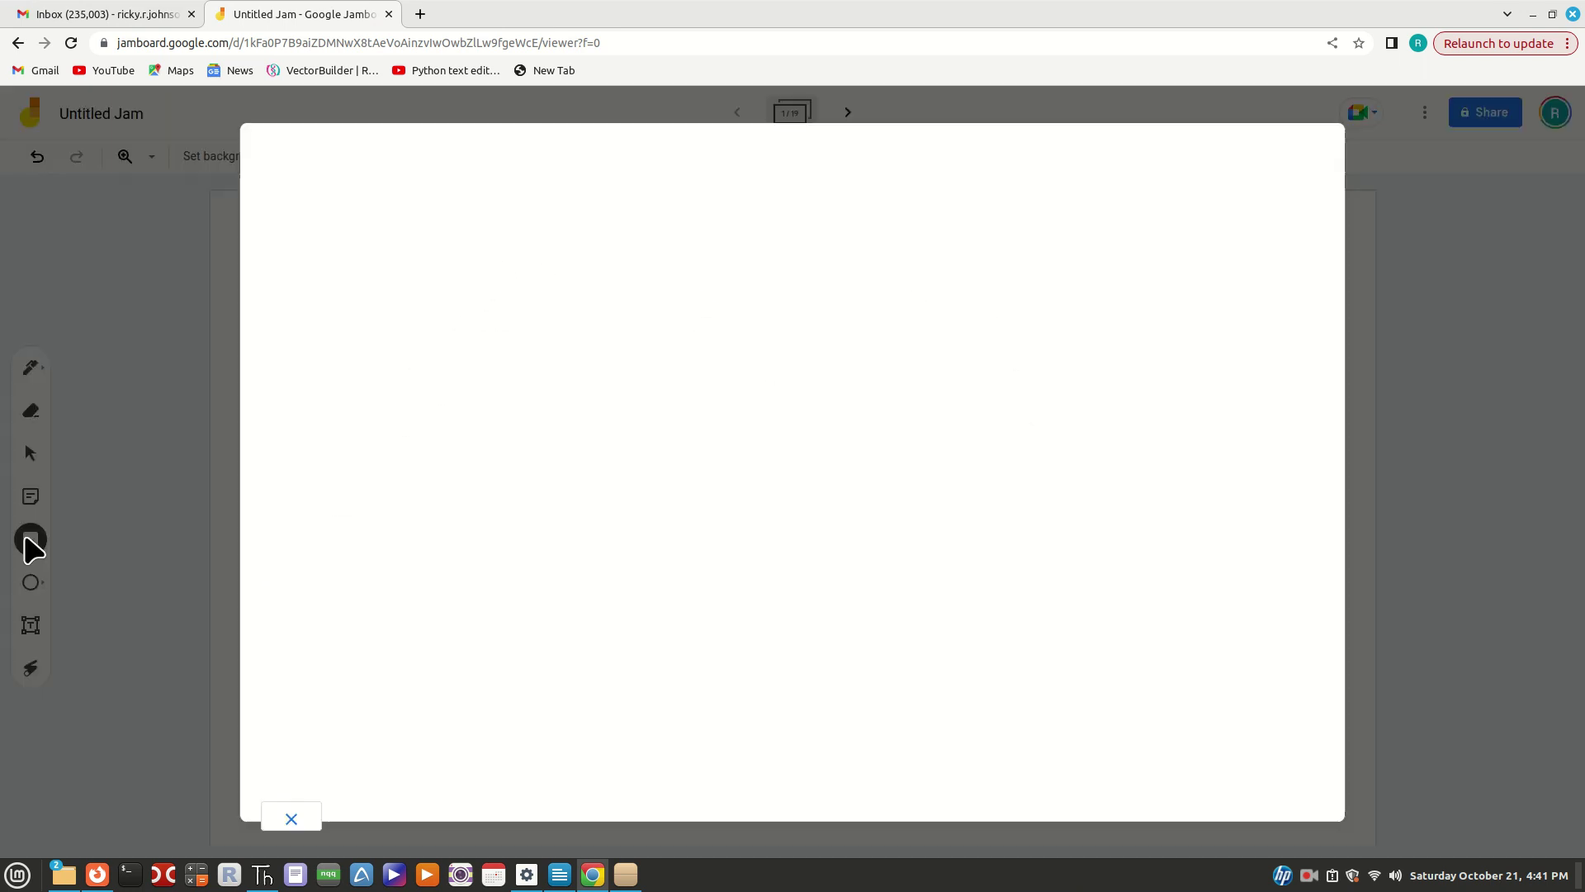
left_click(789, 580)
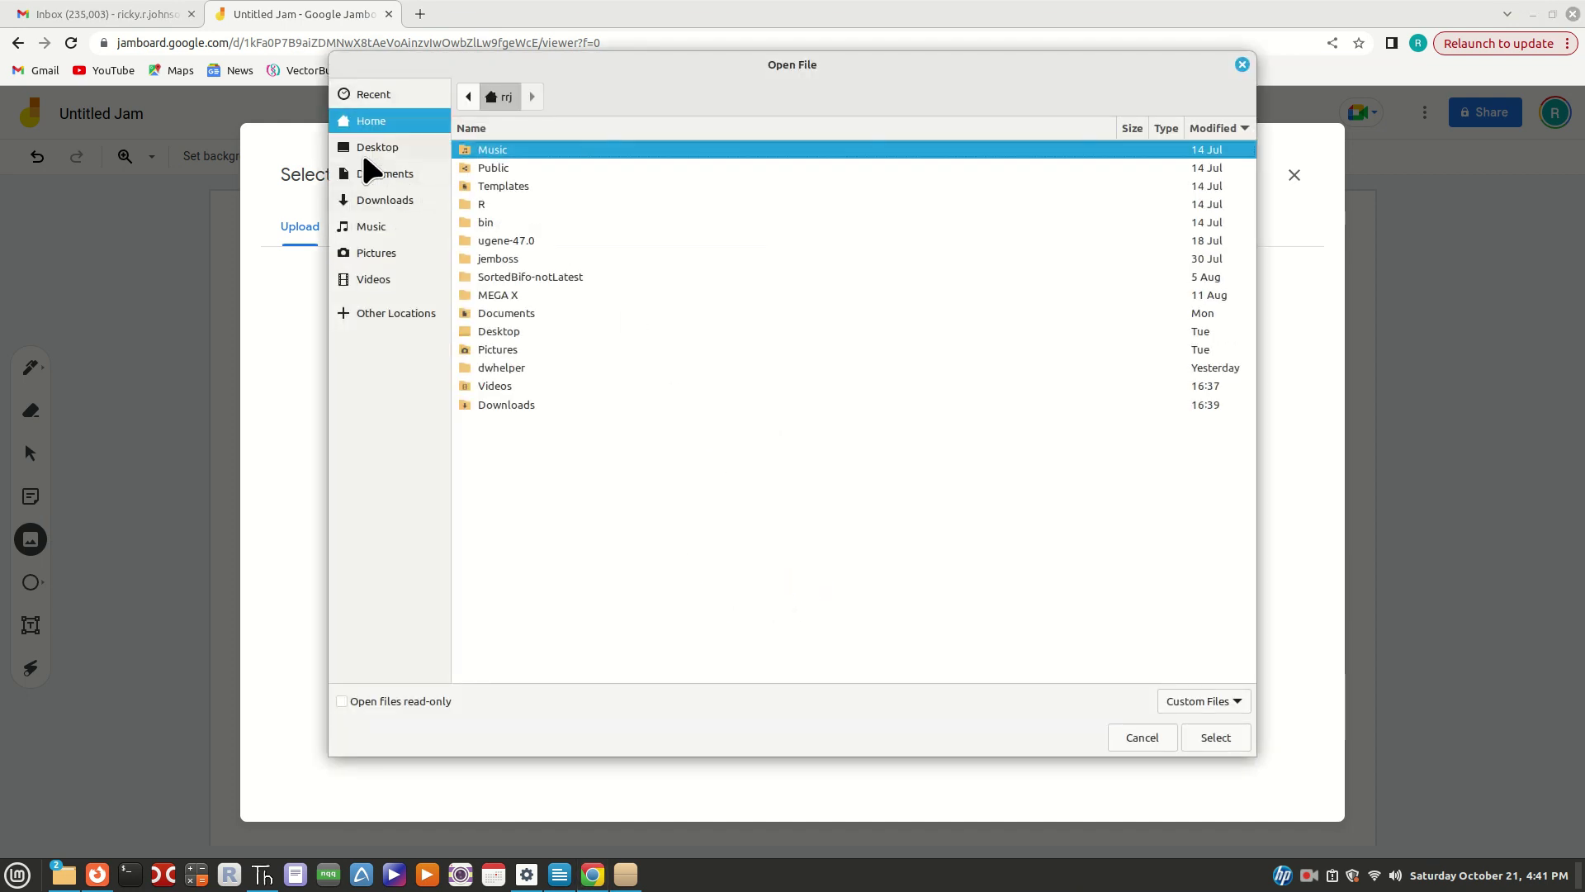
left_click(361, 201)
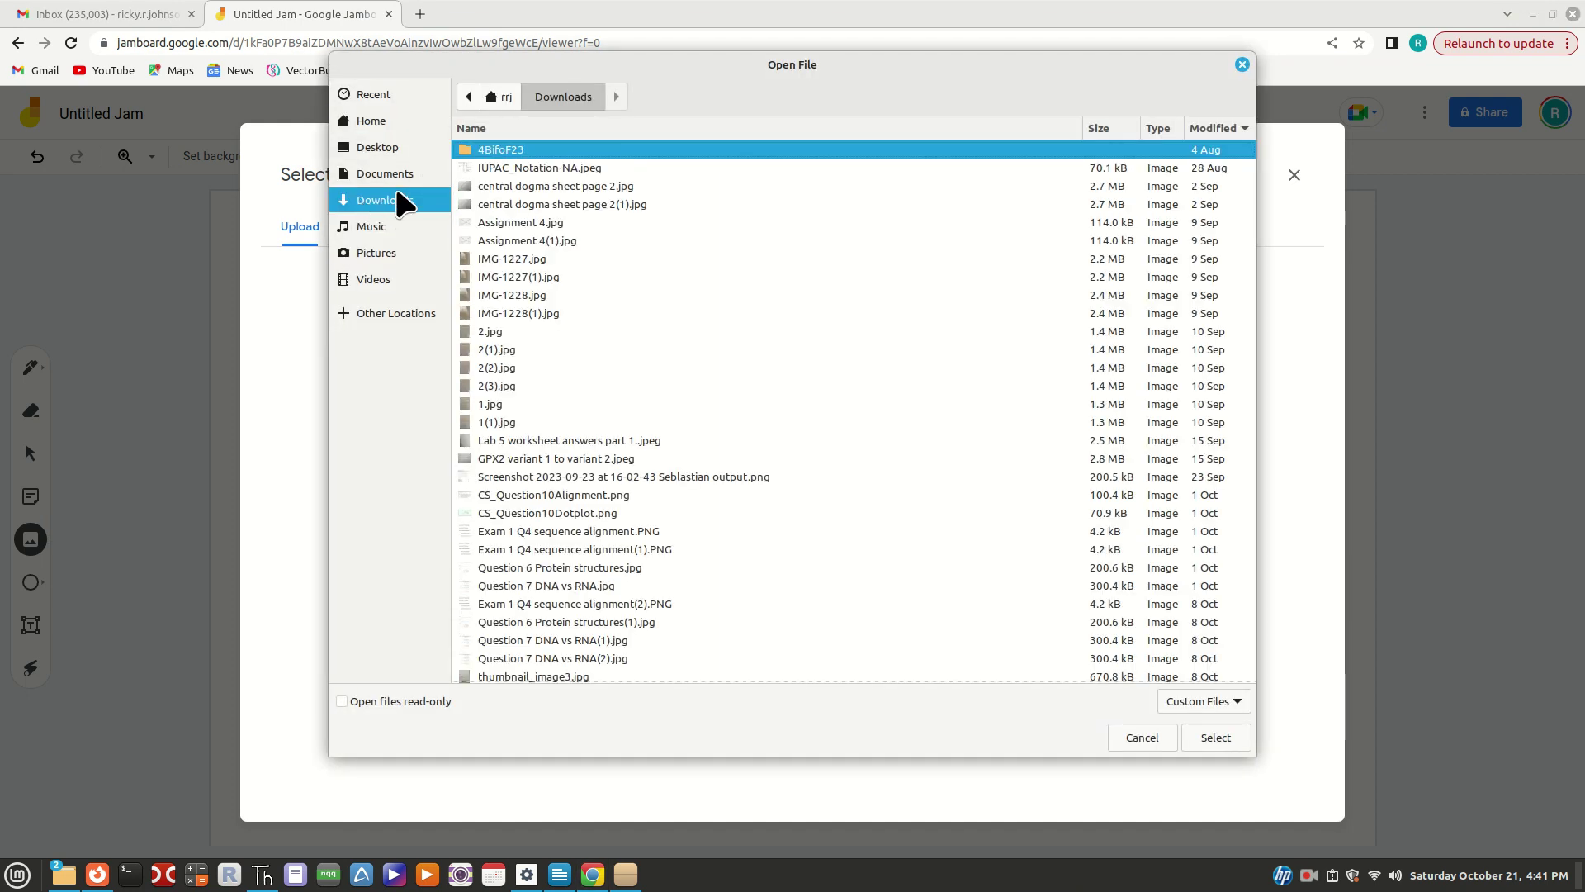
left_click(476, 350)
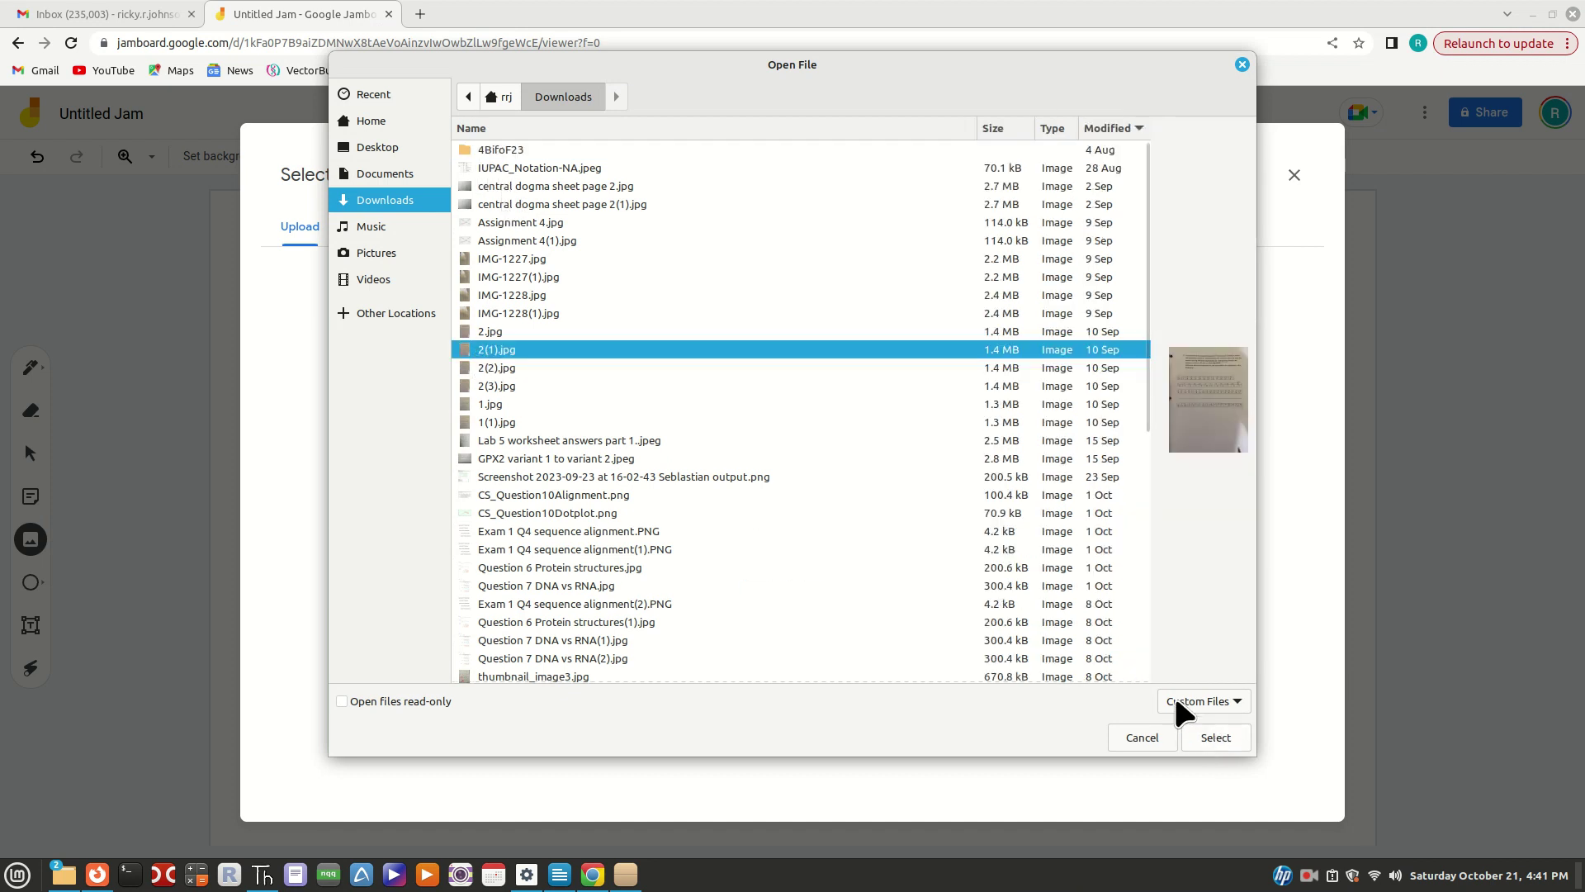
scroll(508, 542, "down", 5)
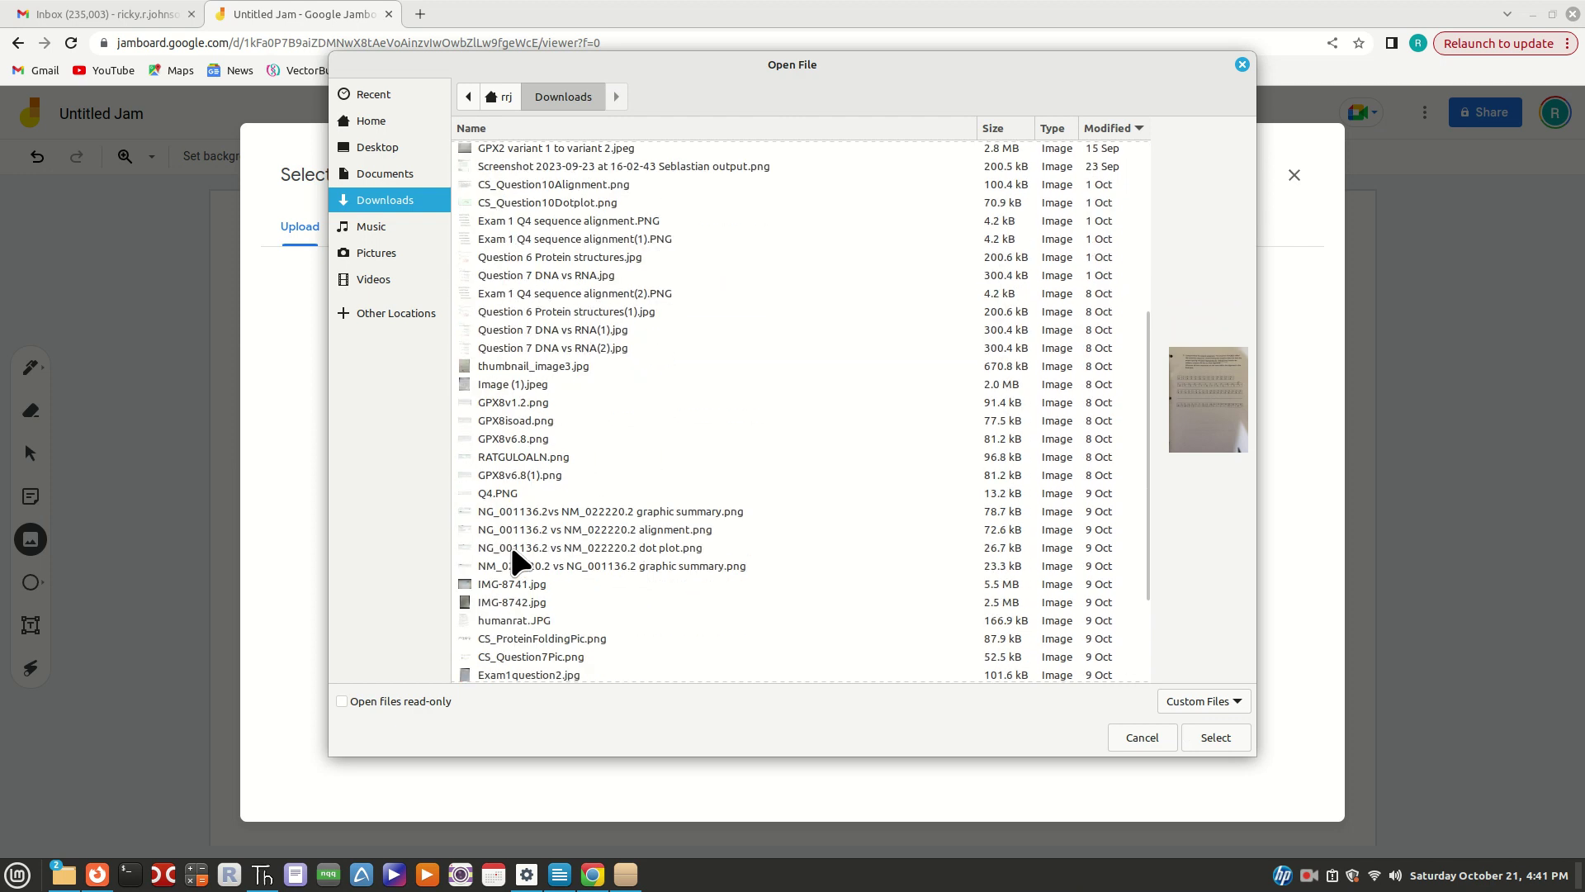
scroll(510, 545, "down", 3)
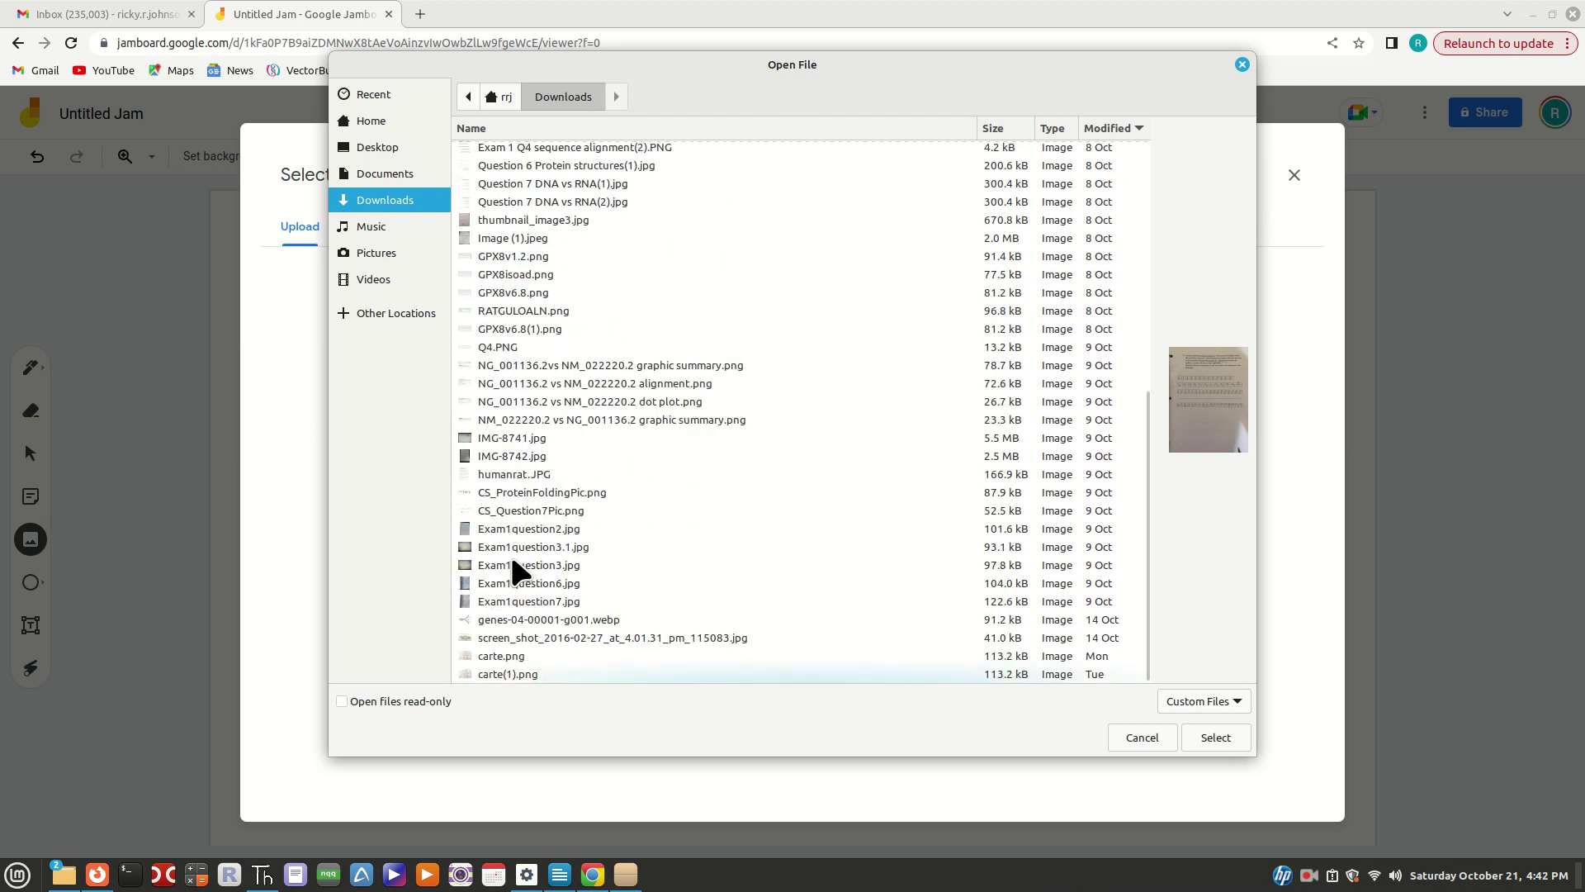
left_click(499, 619)
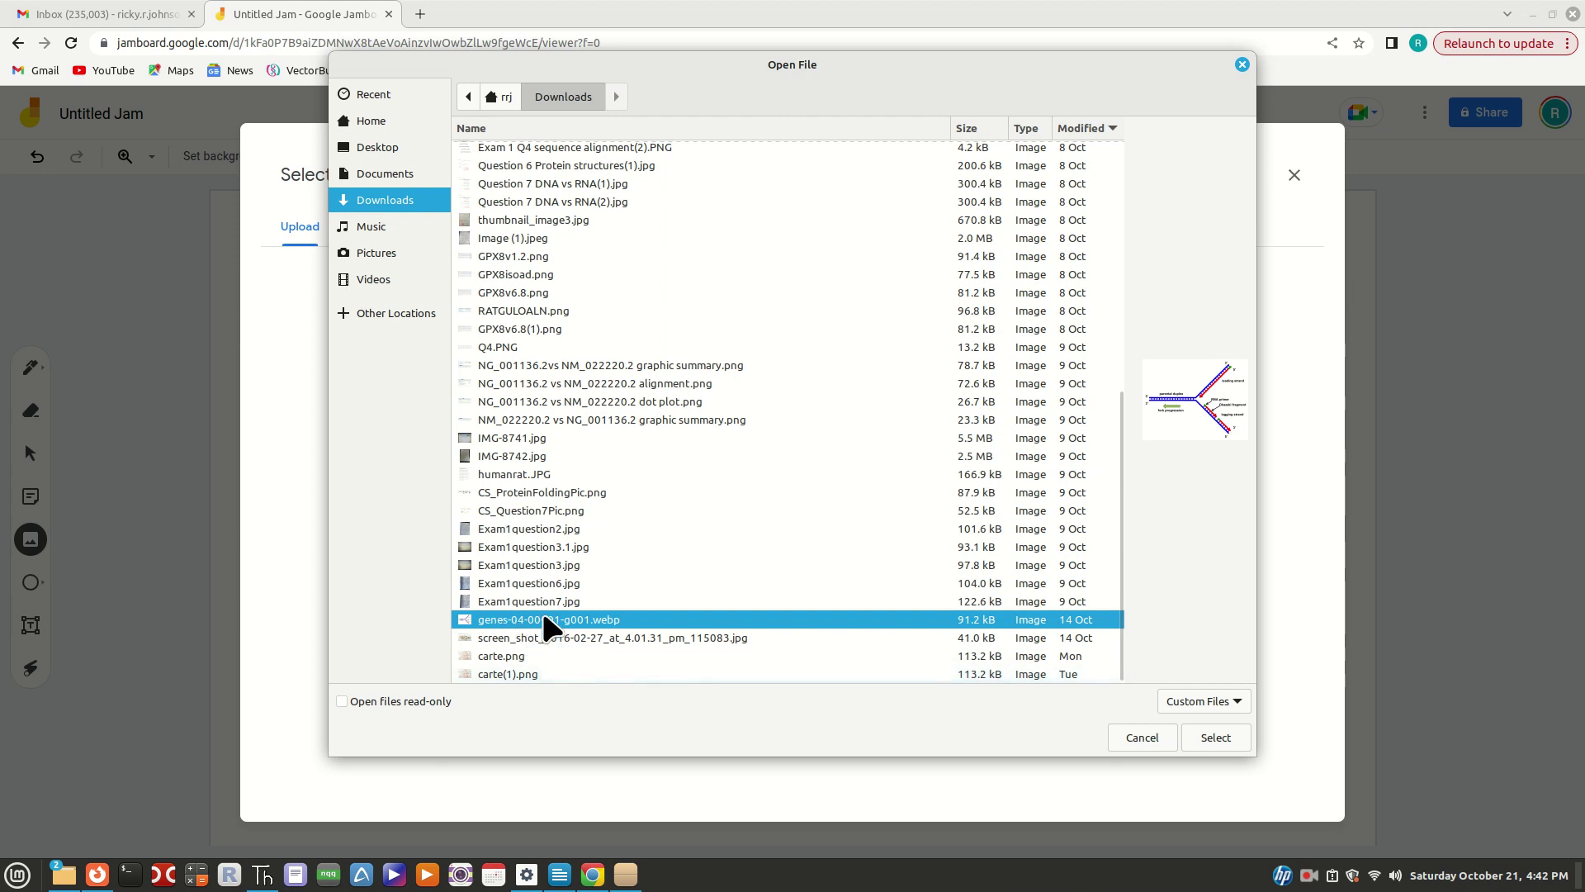
left_click(1226, 737)
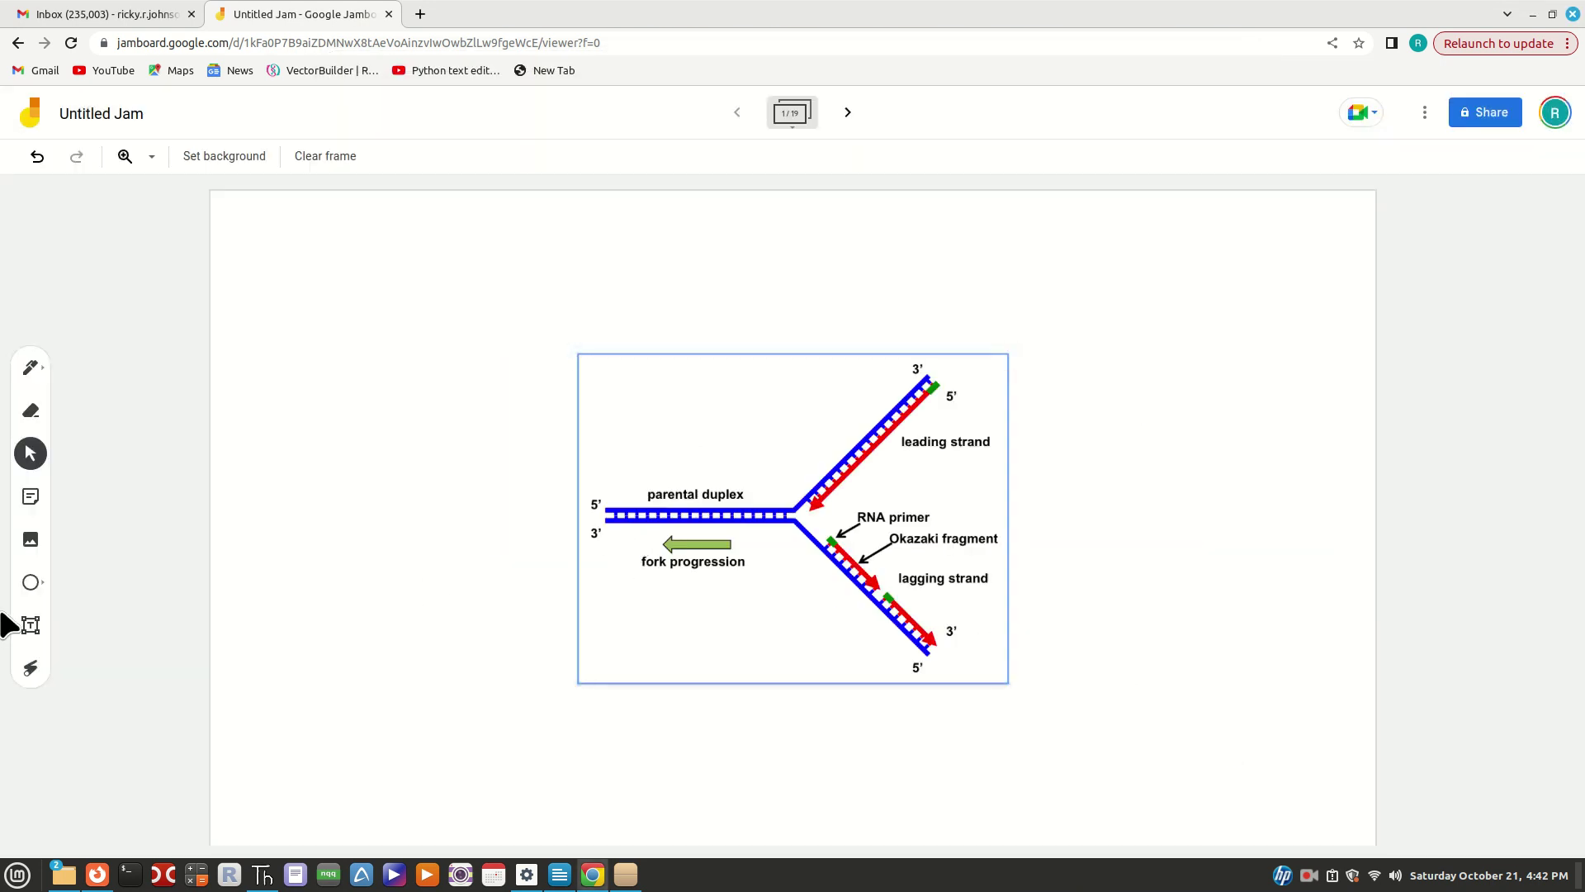
left_click(777, 609)
Insert the image "GPX2 variant 1 to variant 2.jpeg" from the Downloads folder on the second frame
left_click(848, 112)
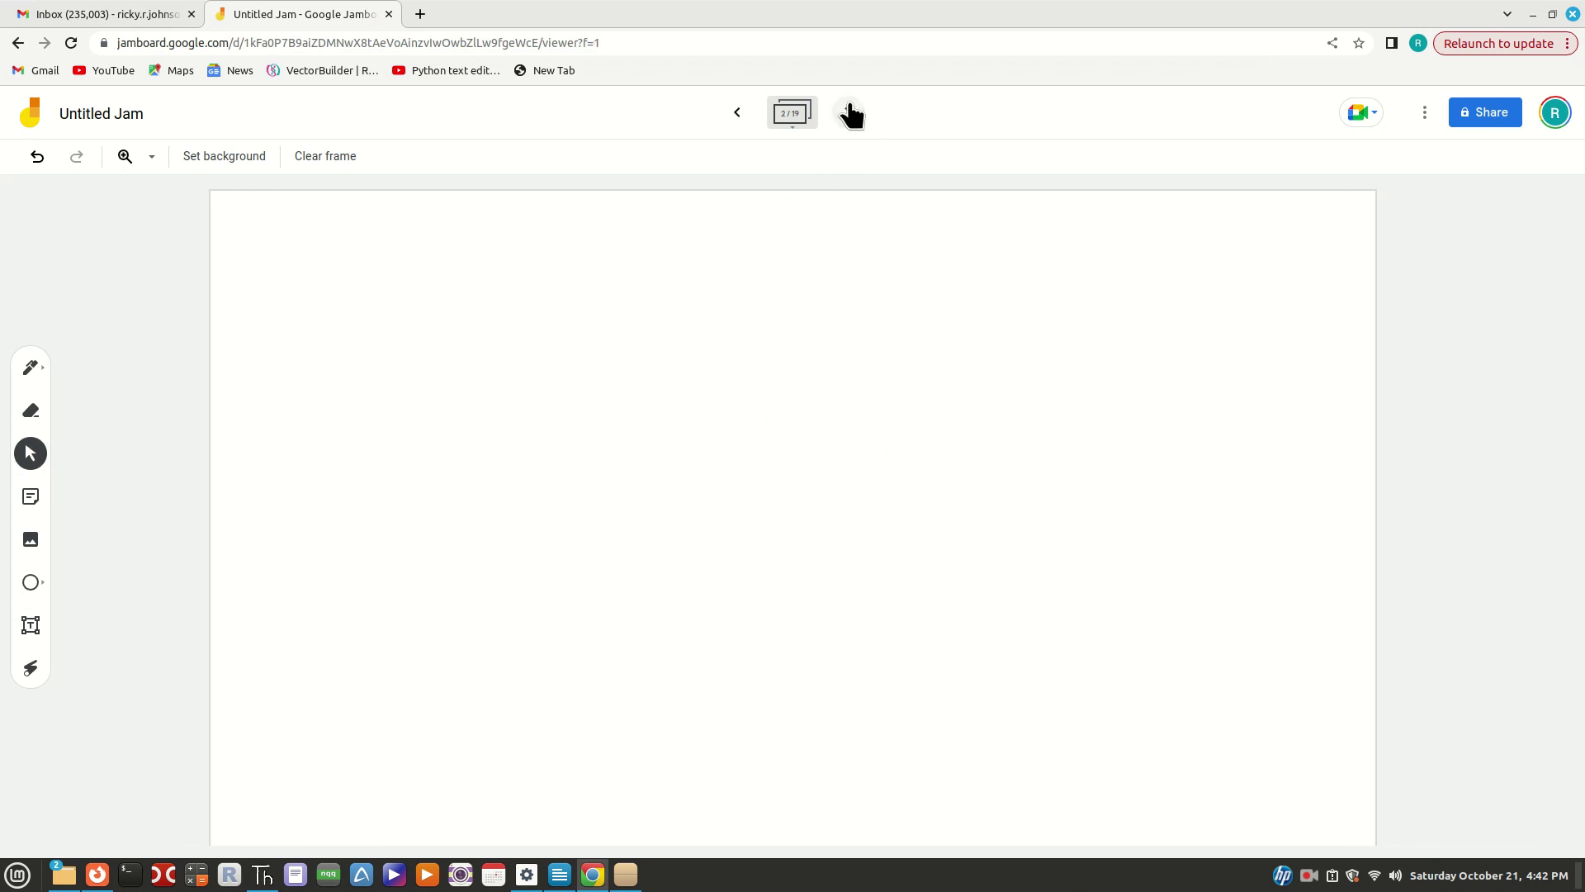
left_click(30, 549)
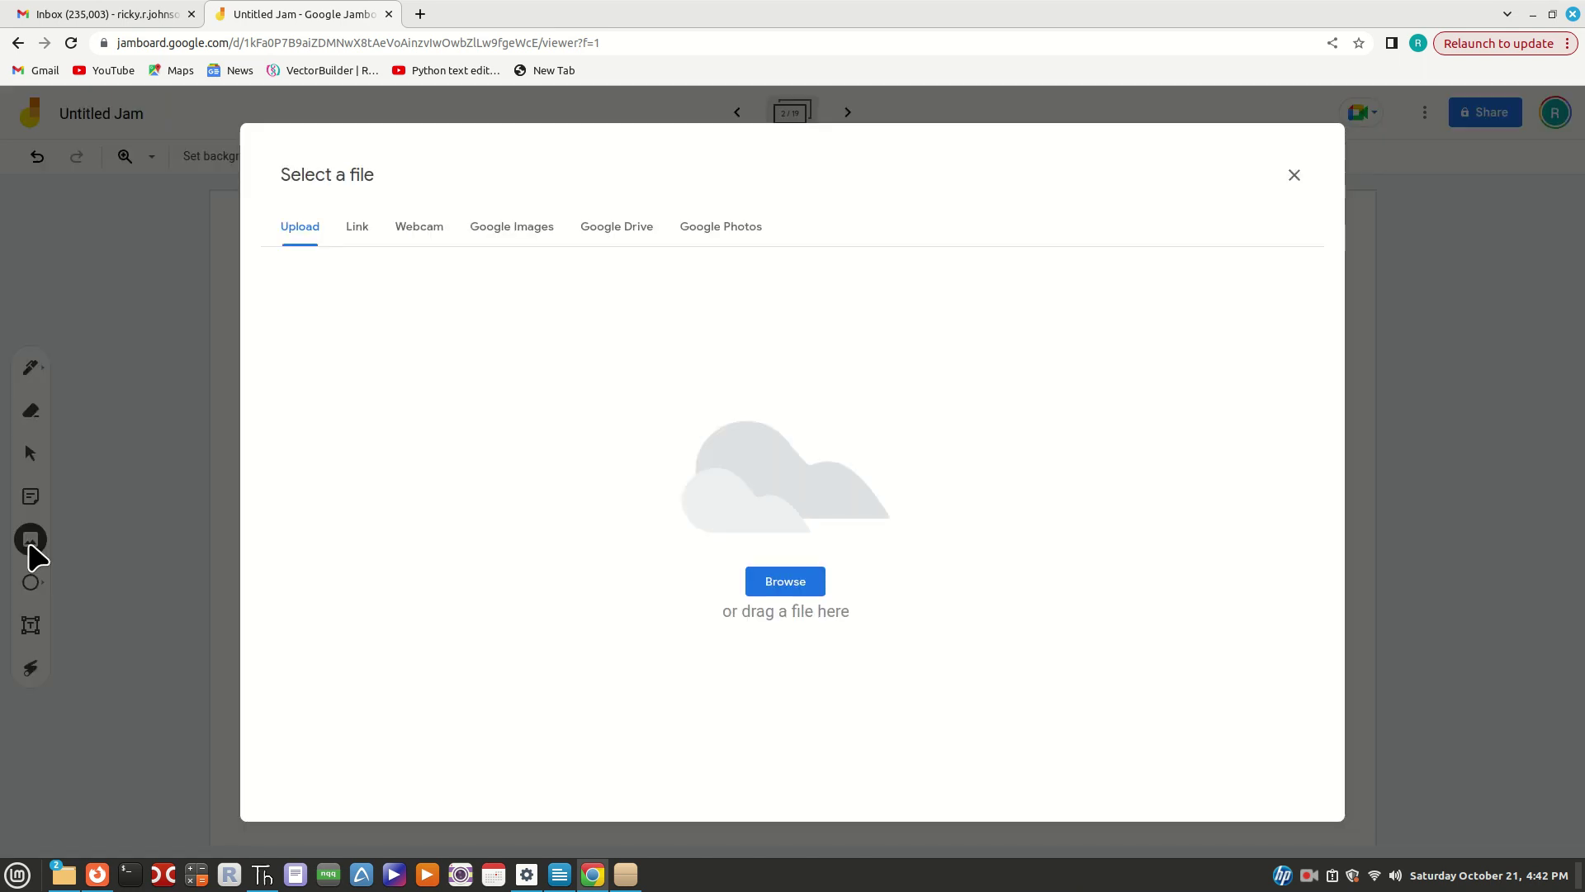
left_click(777, 582)
double_click(501, 406)
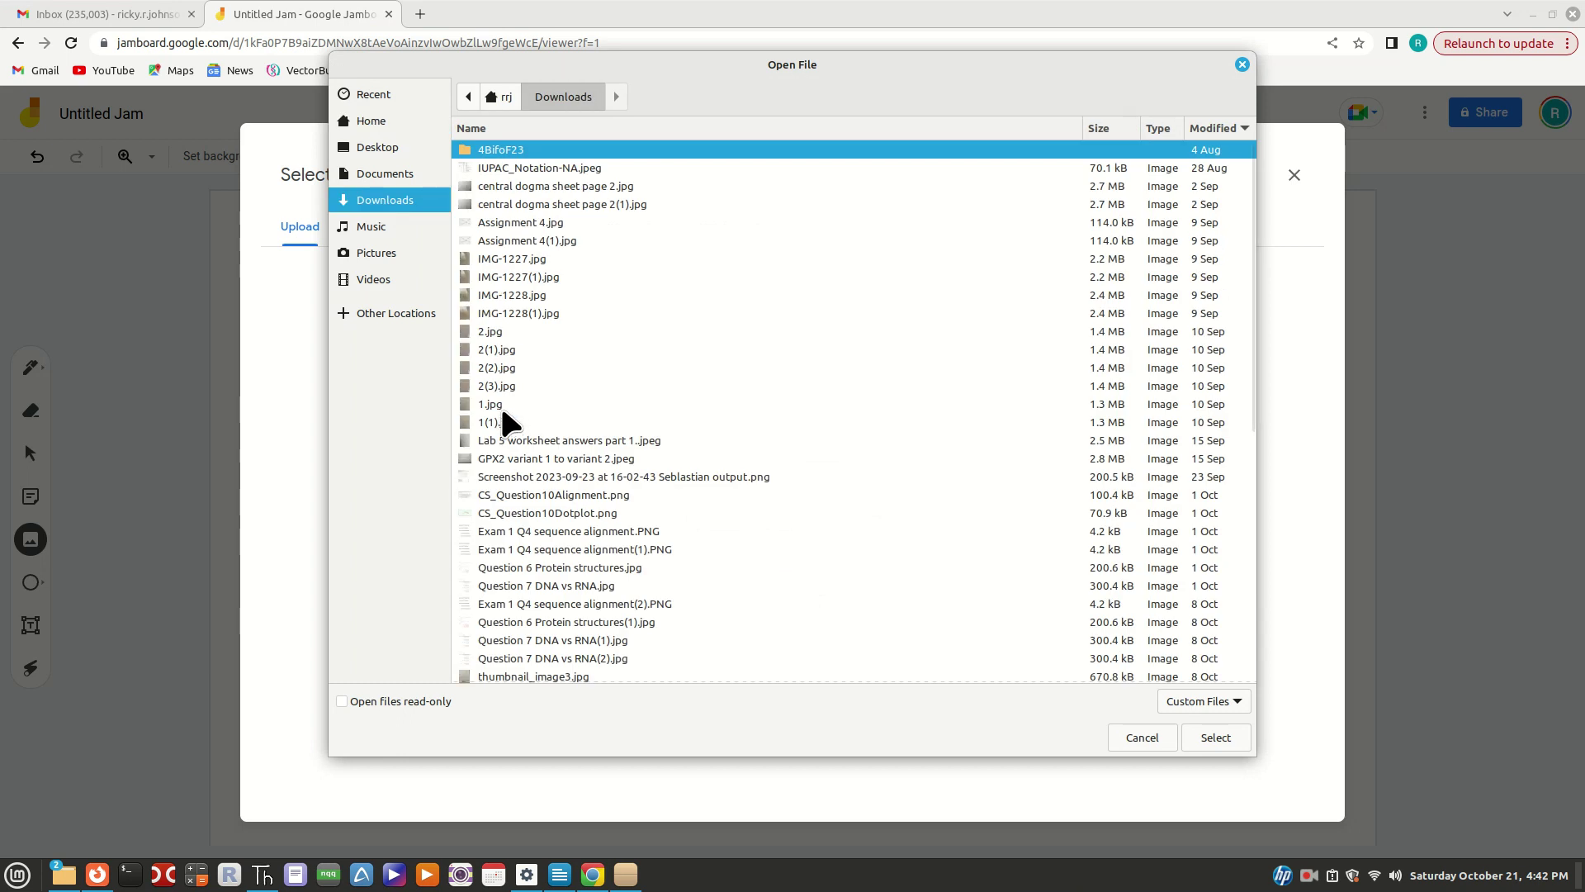
scroll(502, 396, "down", 3)
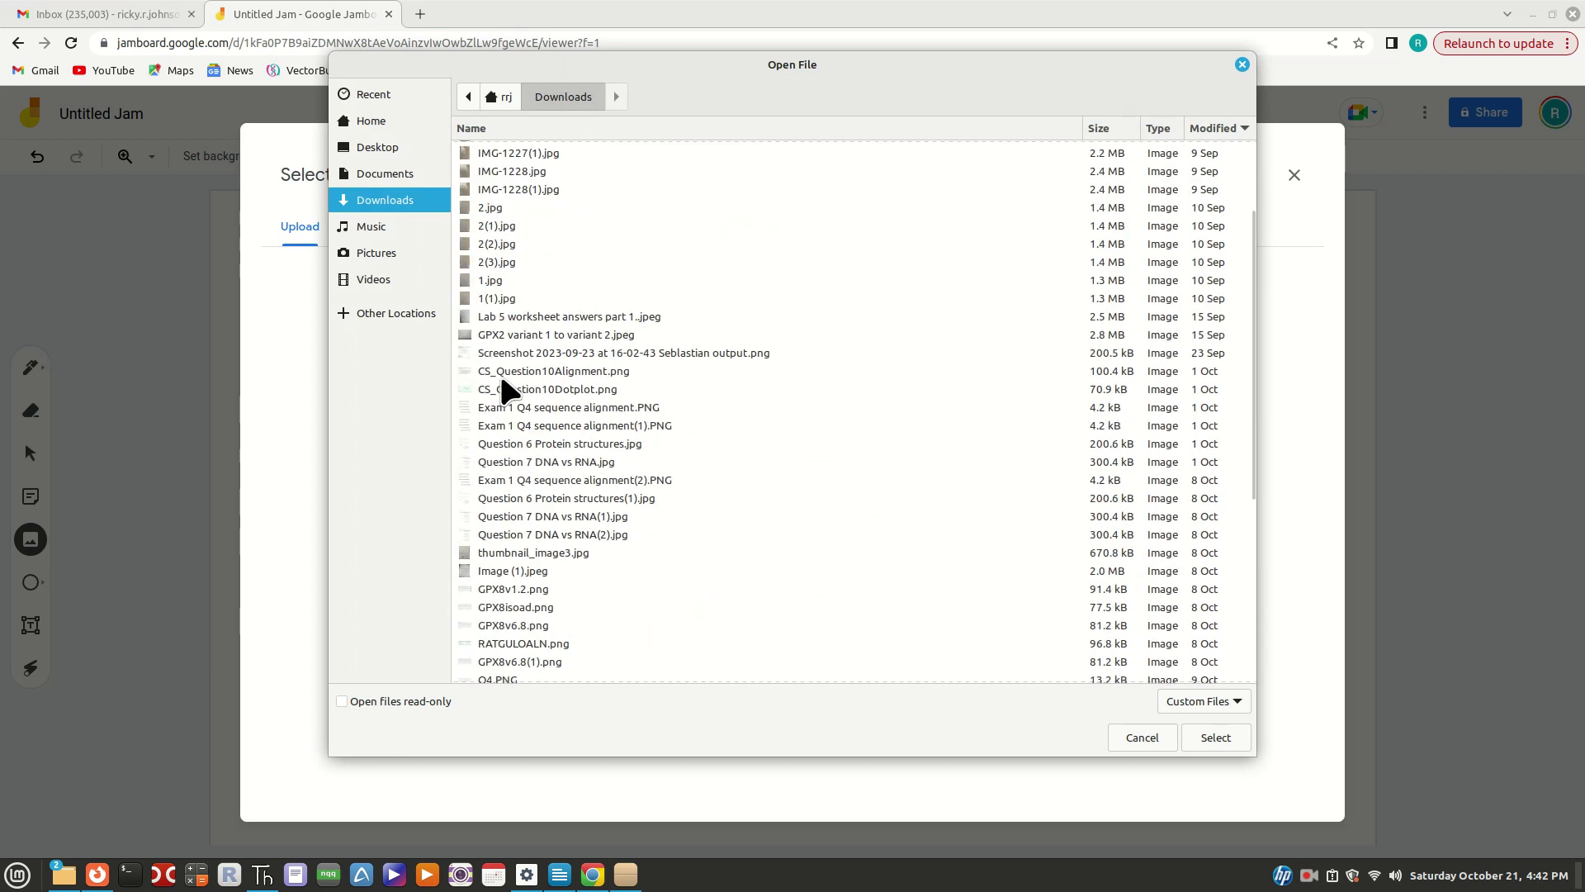
left_click(497, 336)
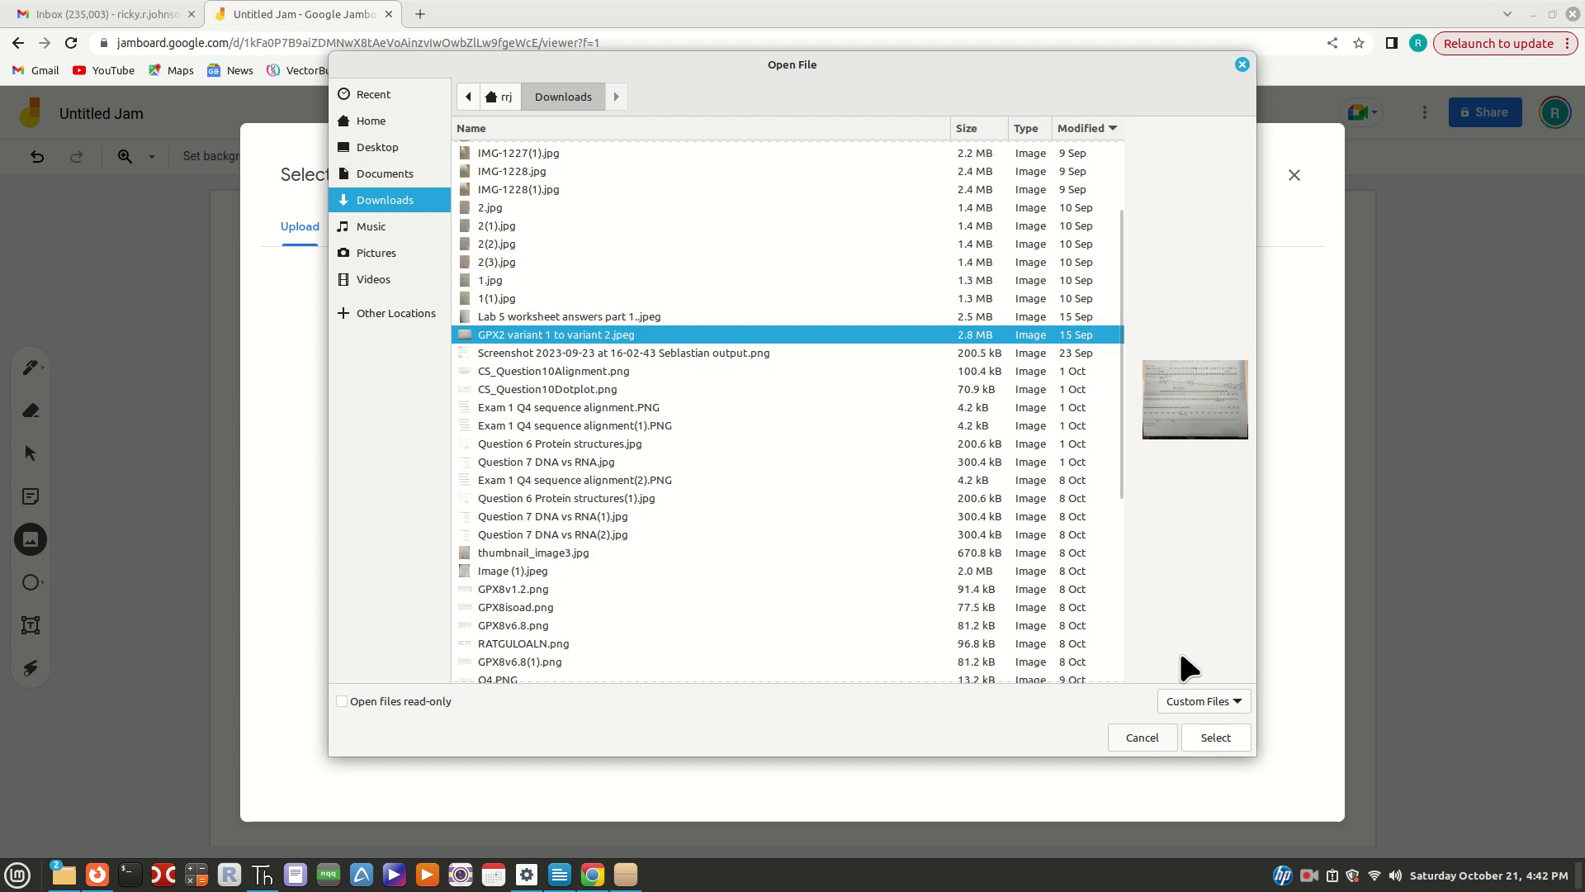
left_click(1215, 737)
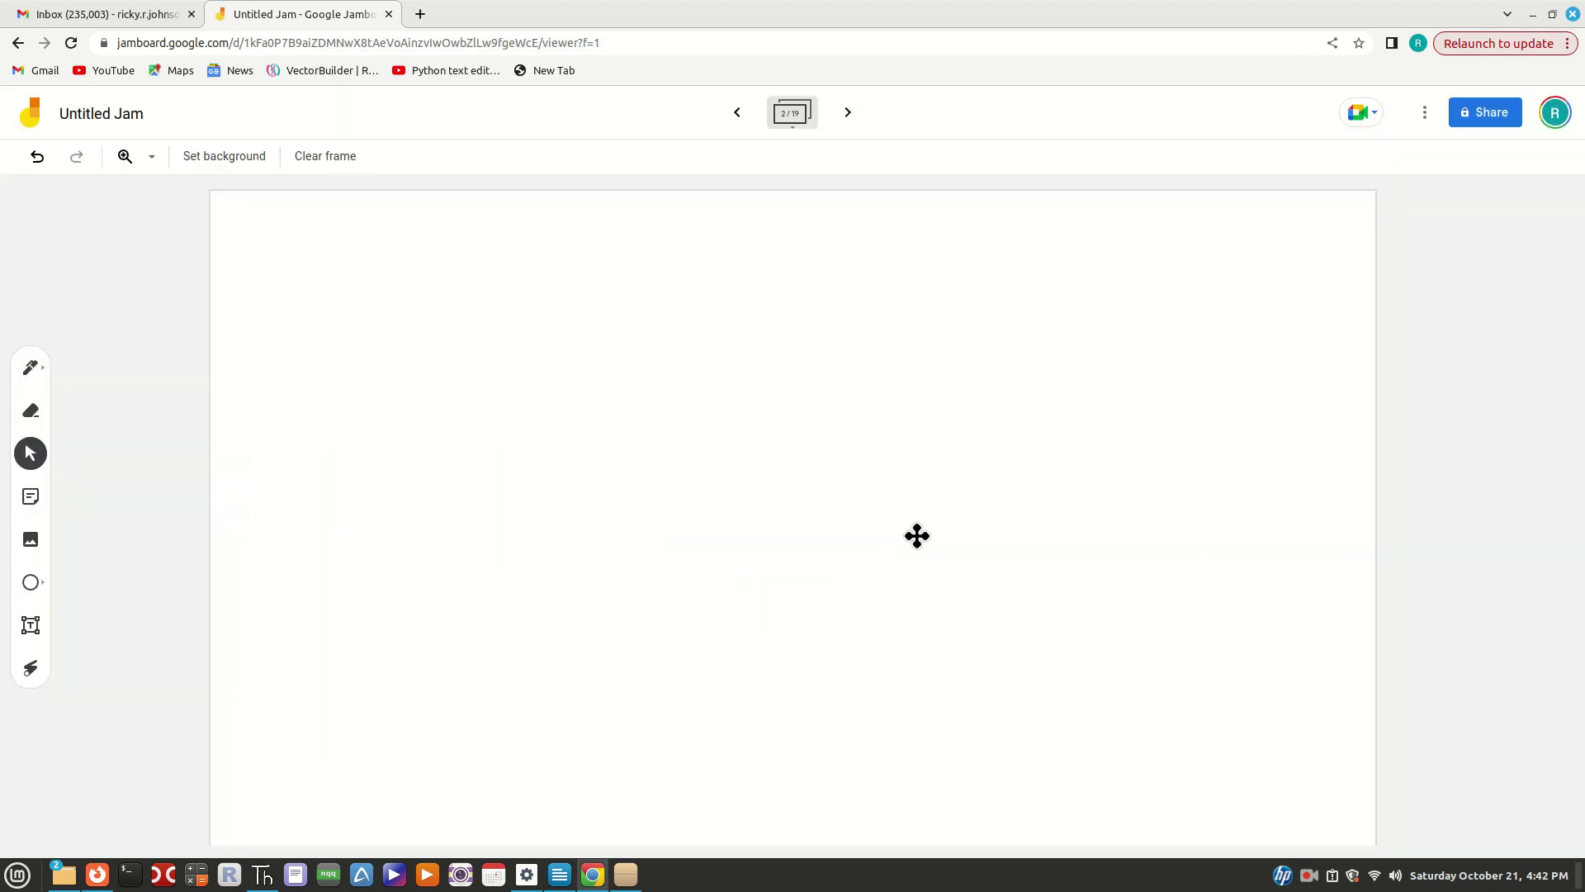
left_click(276, 554)
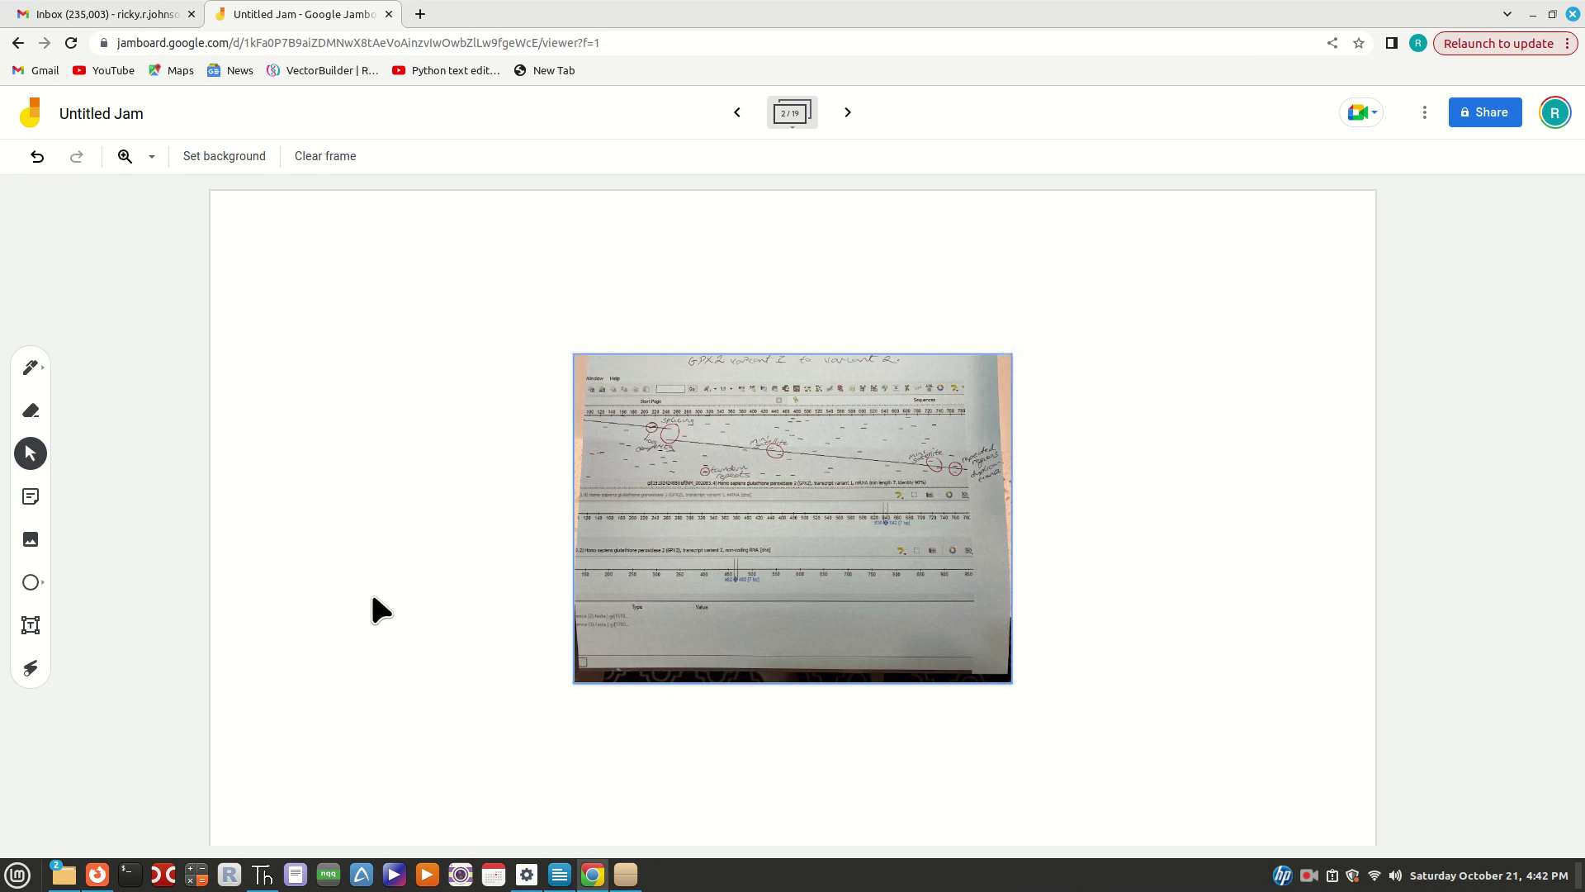
Add a widened text box with the professor's title and surname above the replication fork diagram on the first frame
left_click(734, 111)
left_click(847, 112)
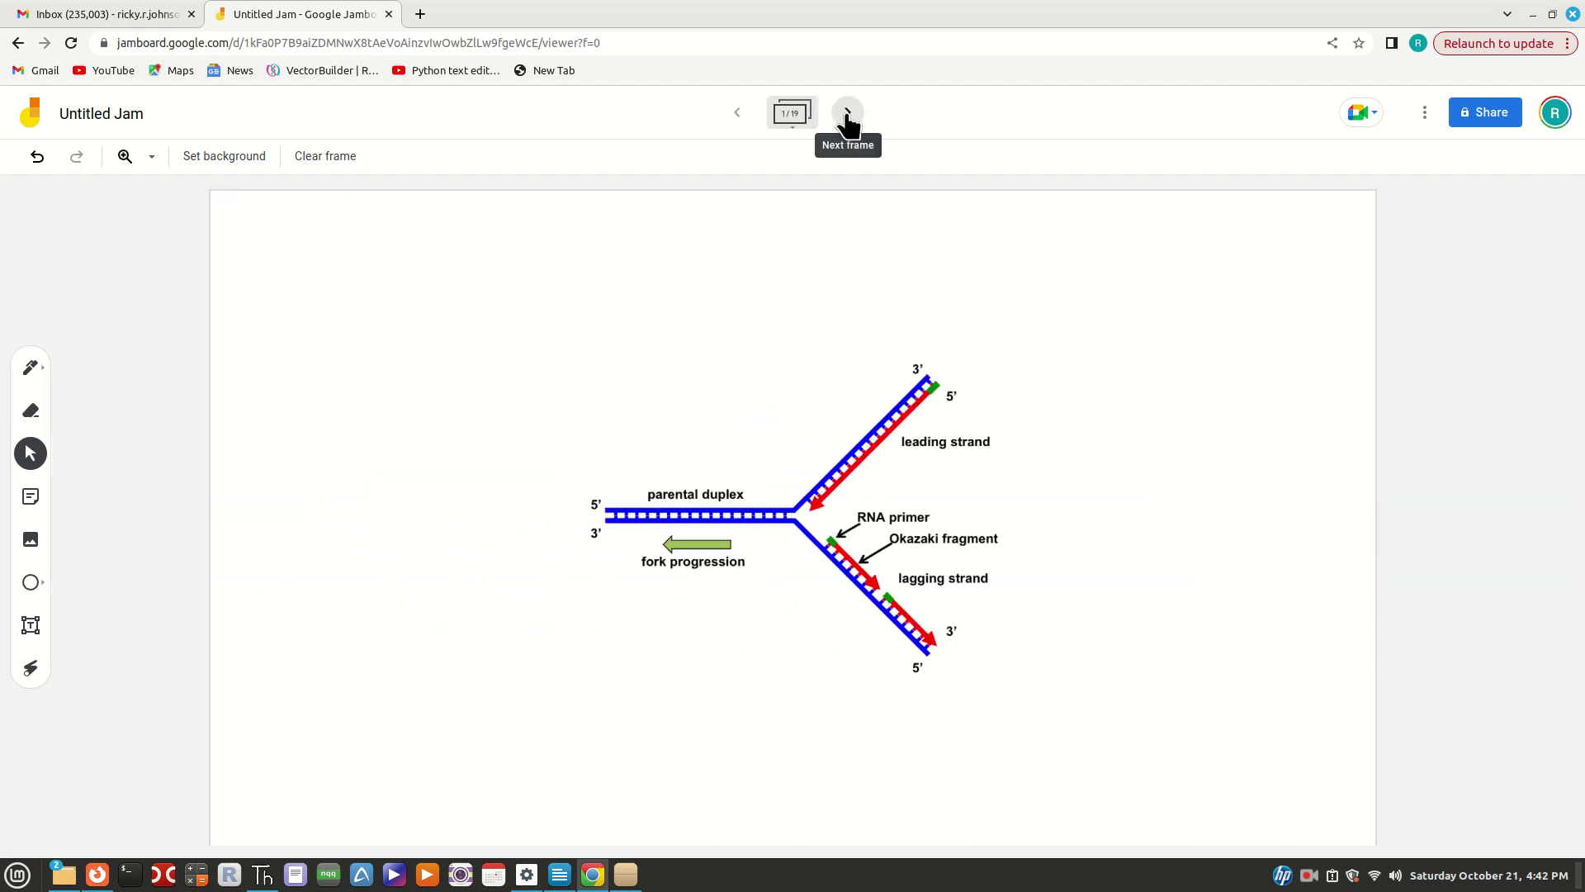
left_click(847, 112)
left_click(735, 113)
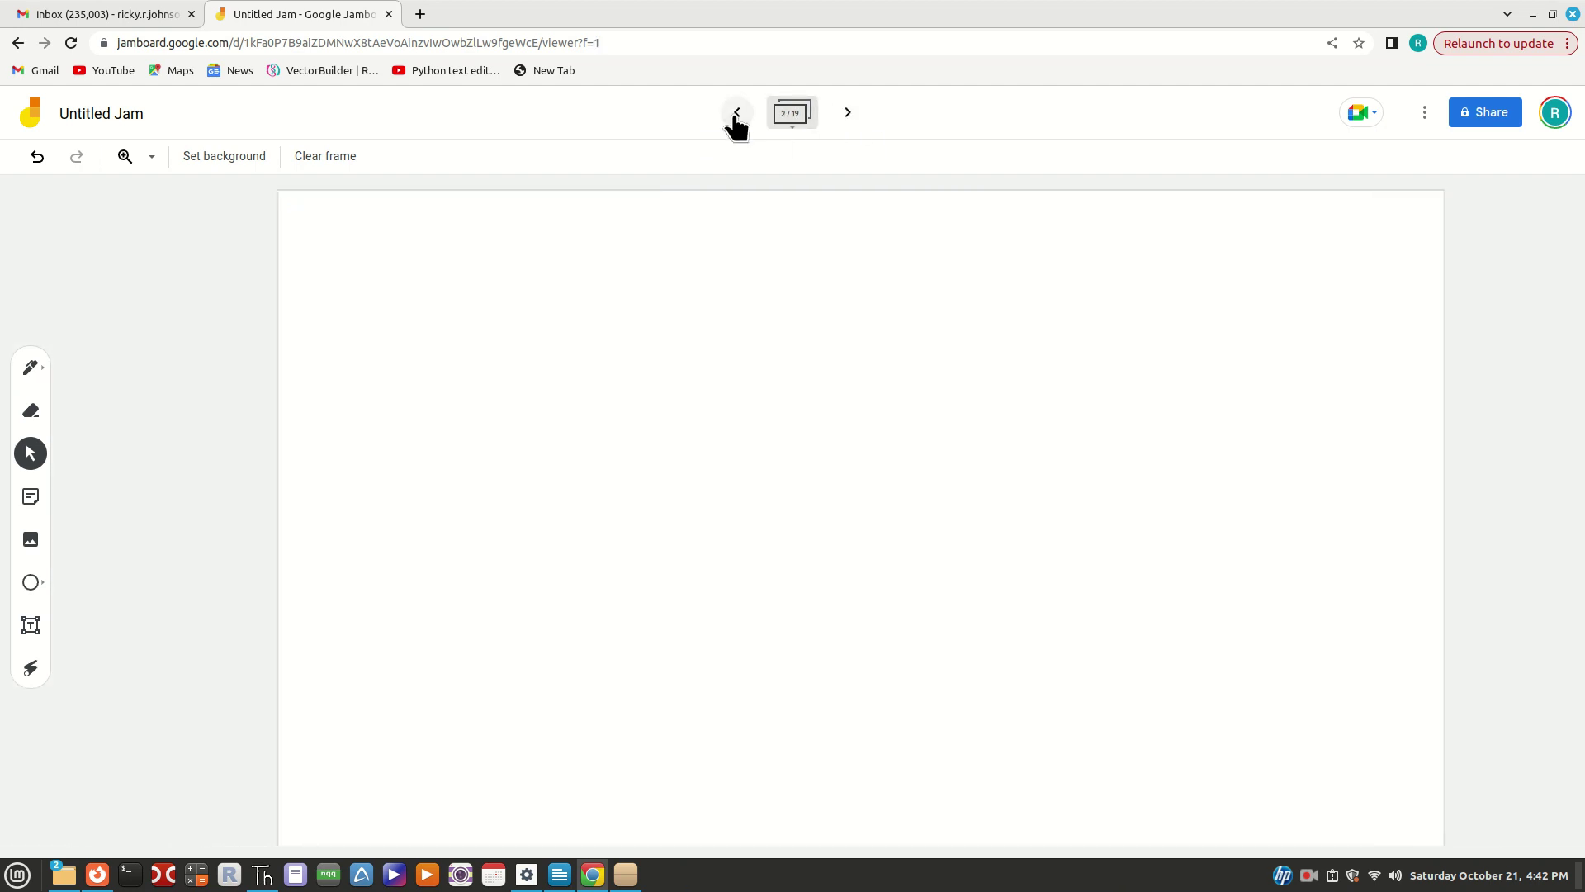
left_click(736, 113)
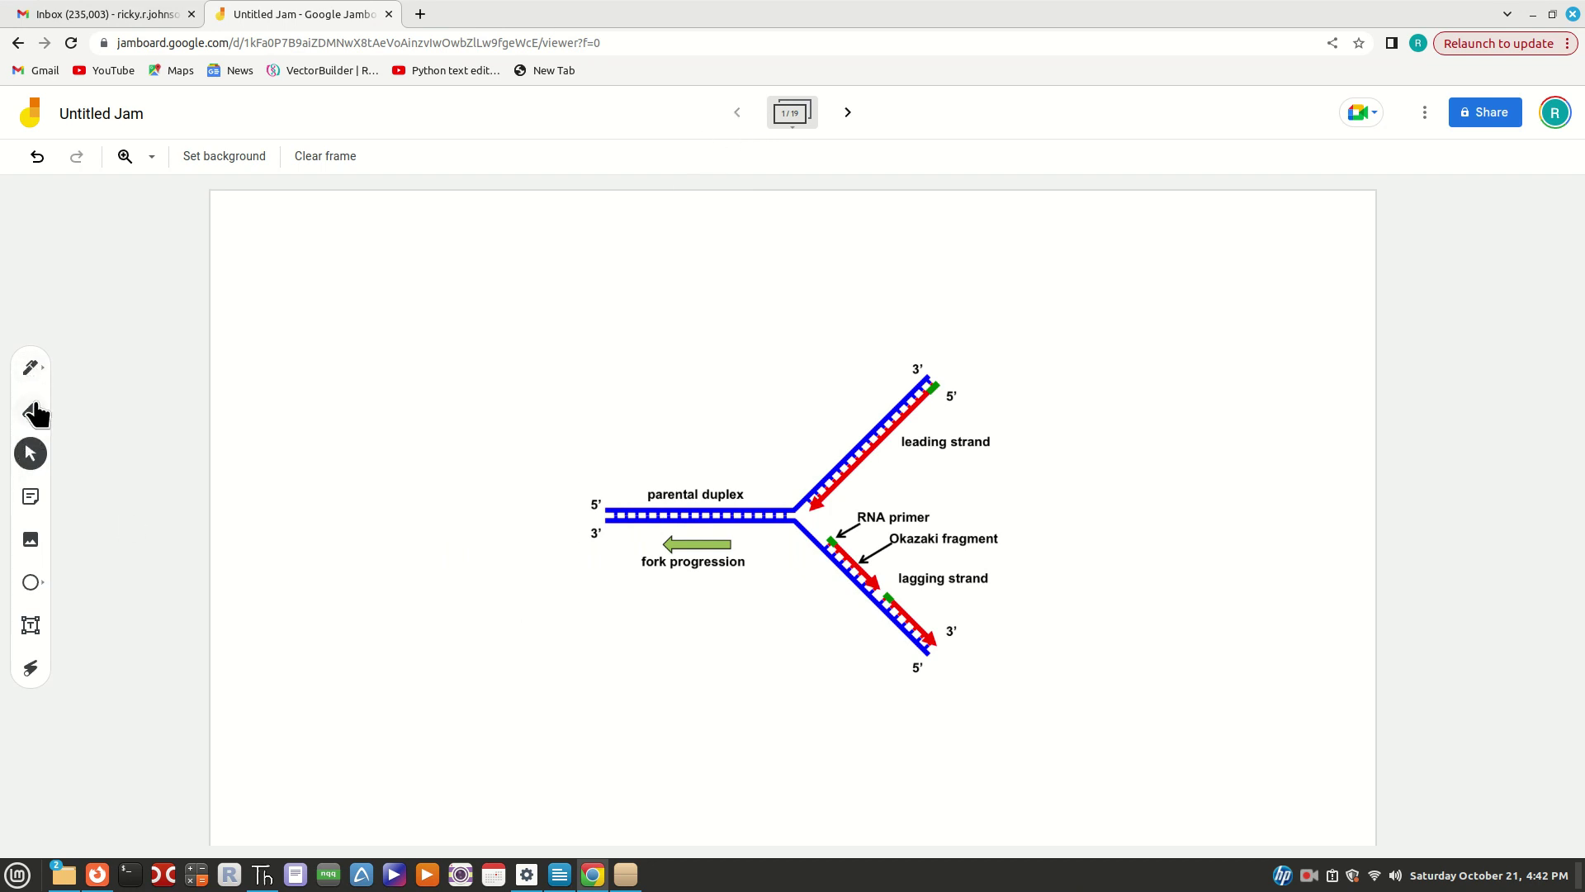
left_click(31, 635)
left_click(350, 272)
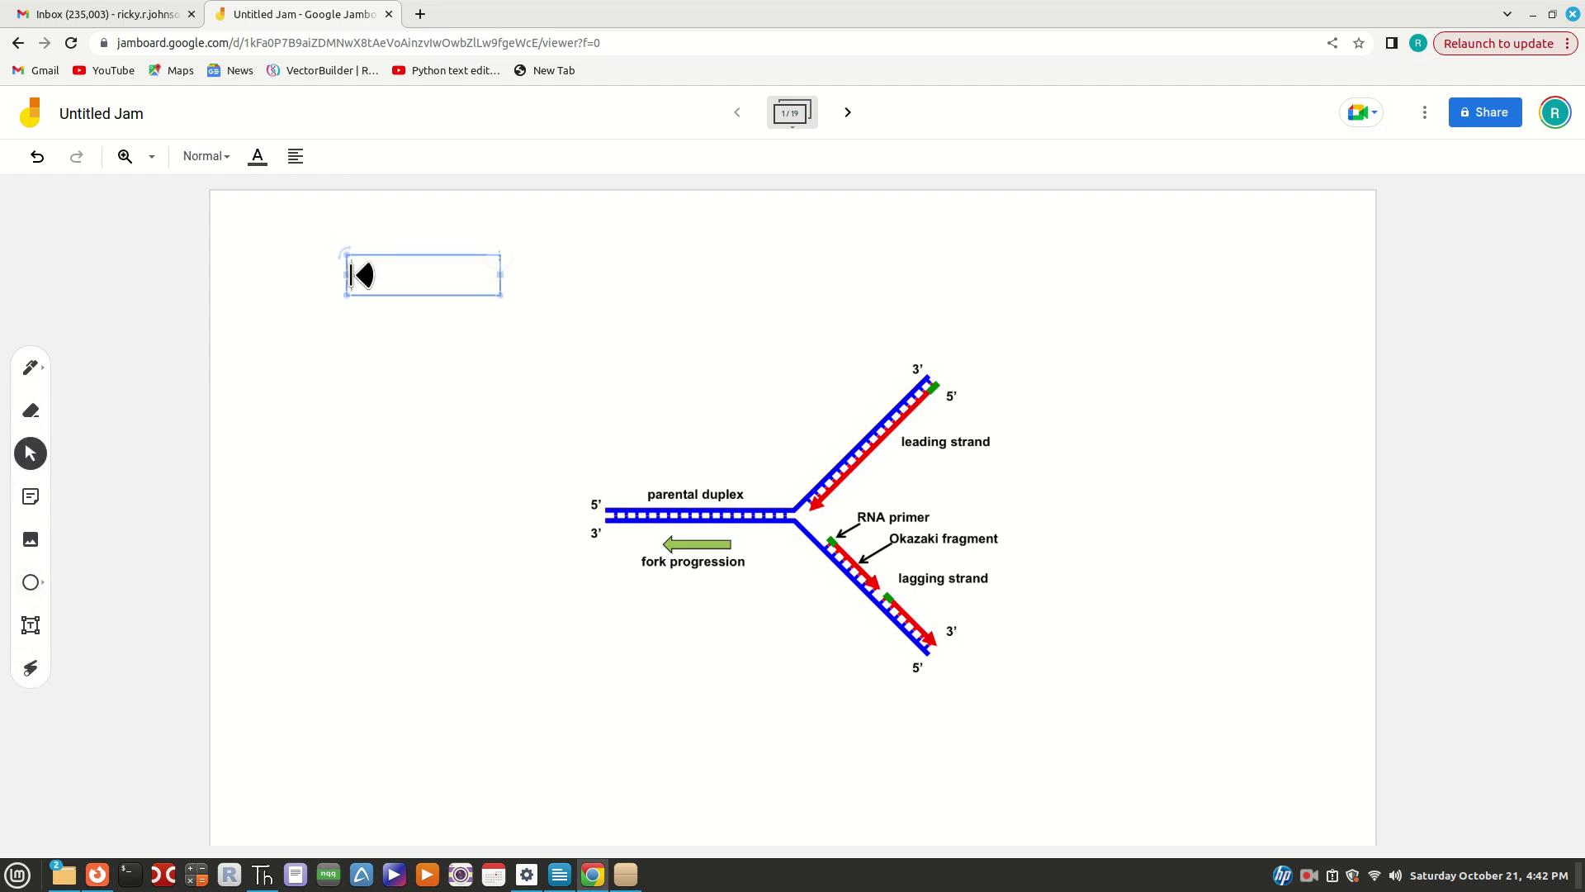
left_click_drag(498, 278, 586, 278)
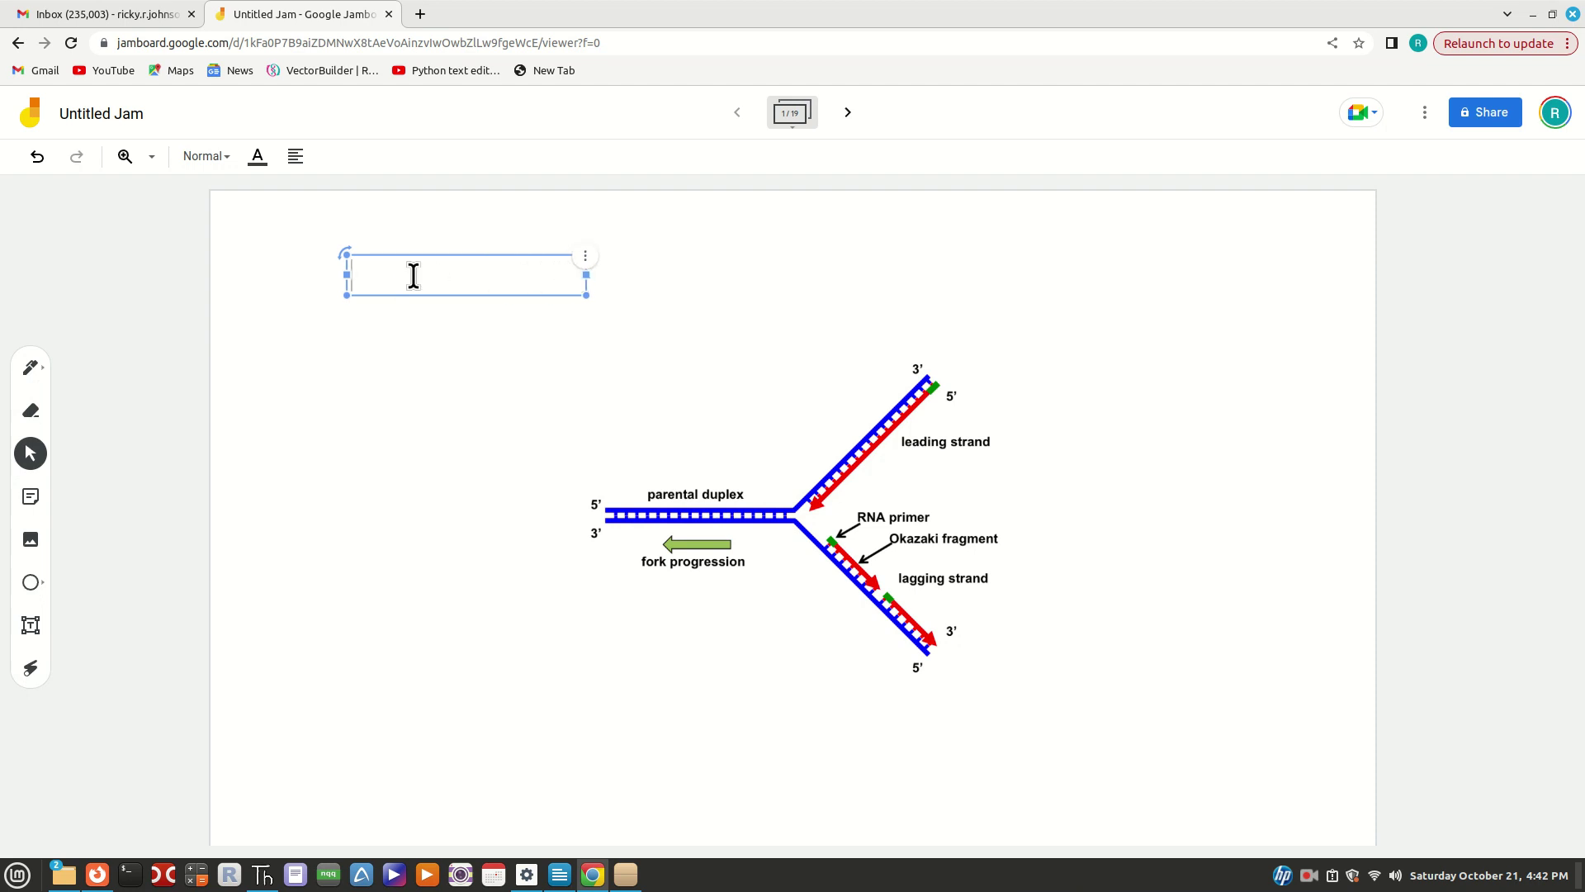
type("Prof. Johnson")
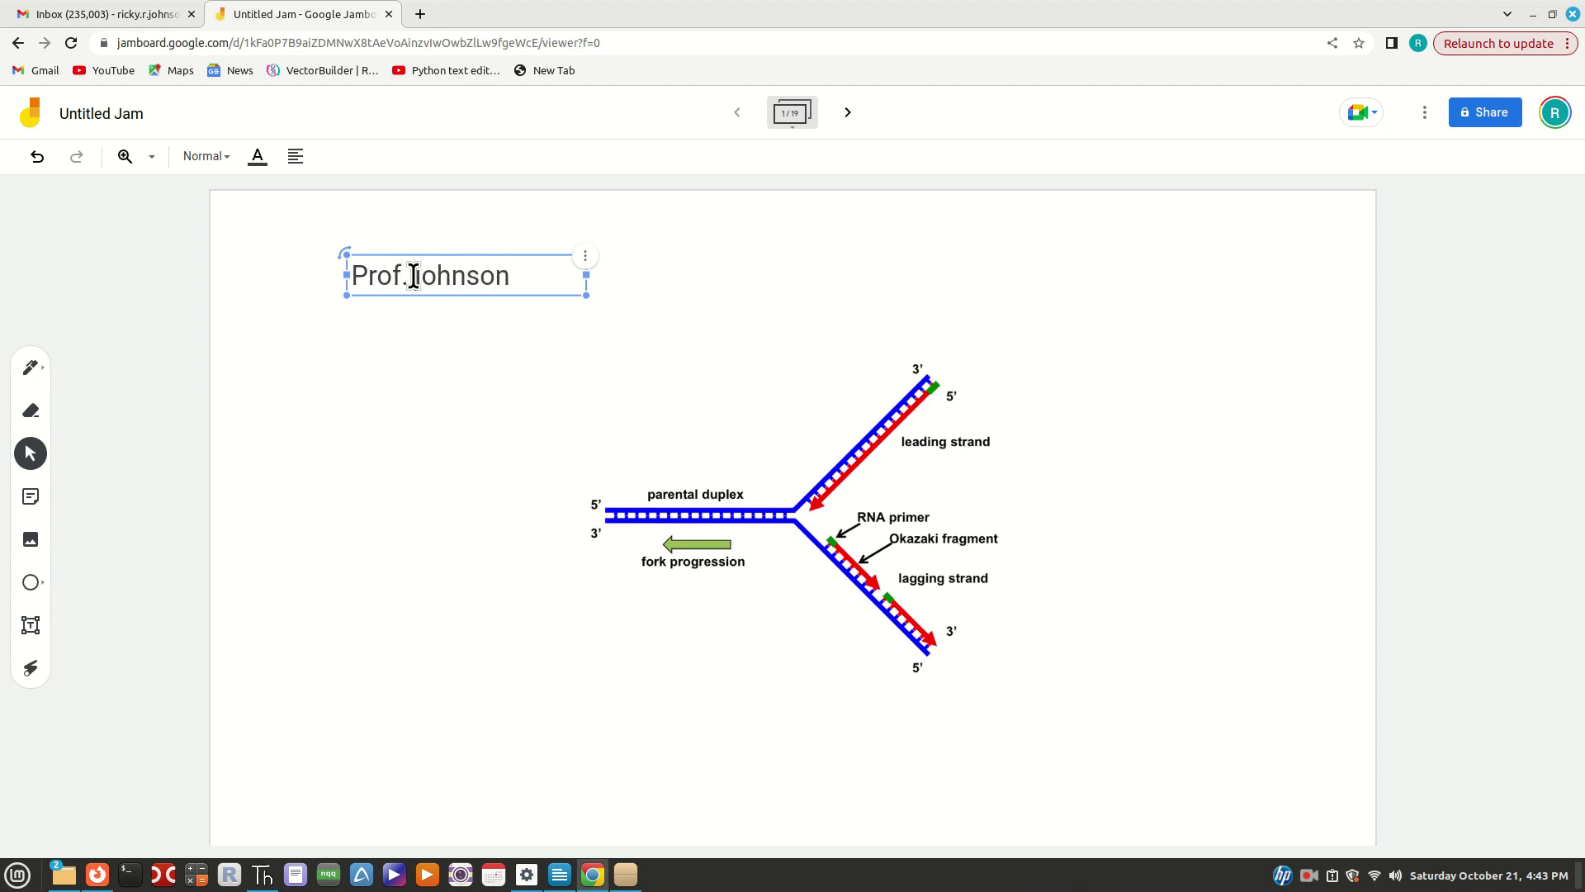
left_click(538, 345)
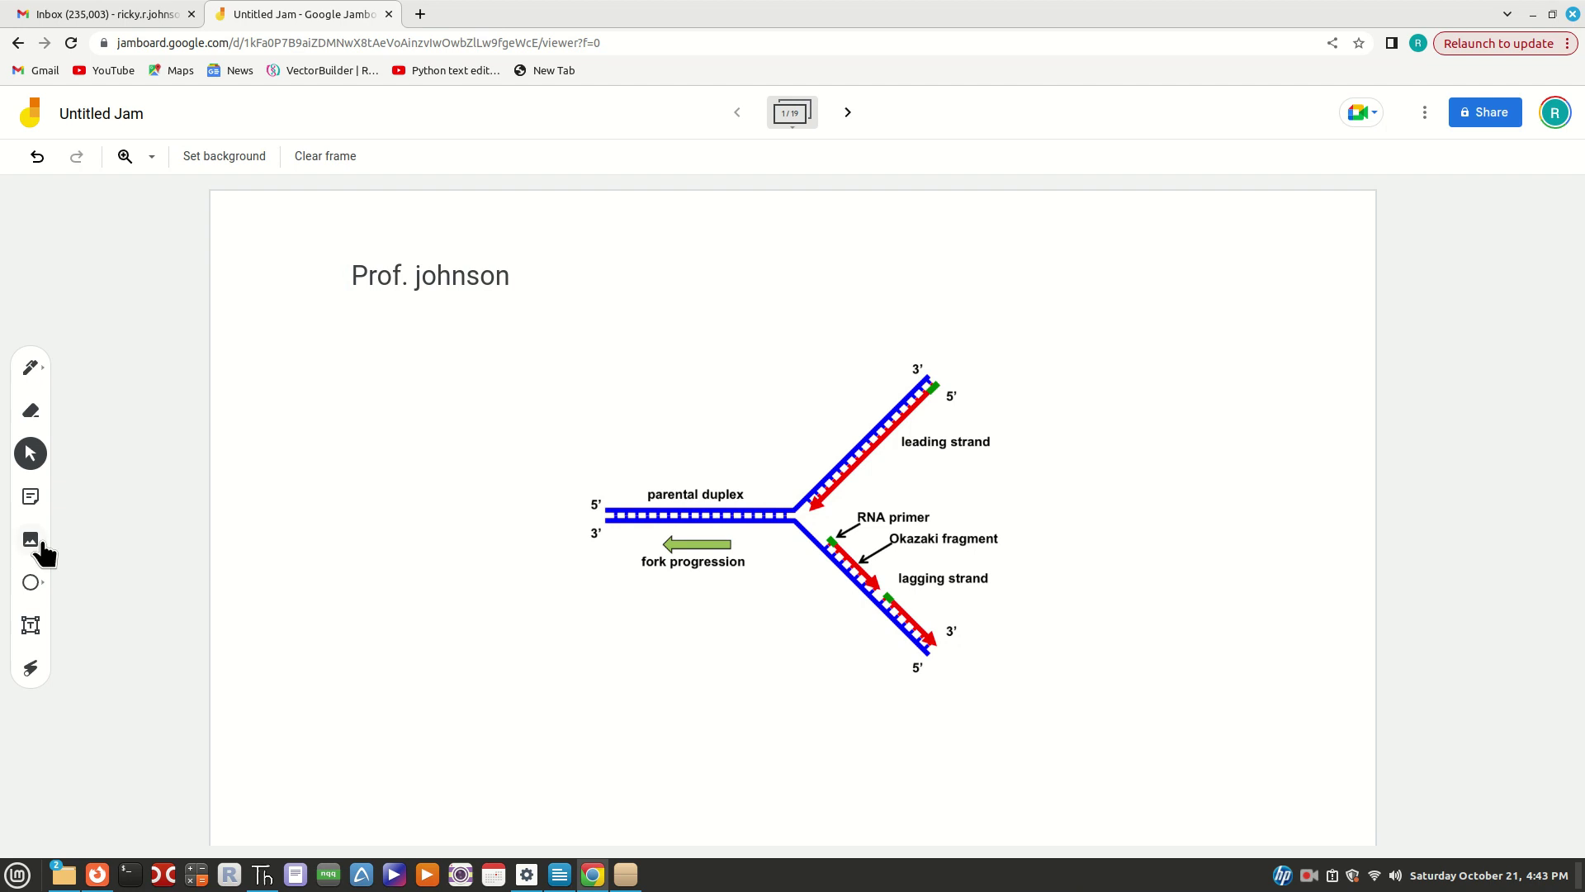
Add a text box reading "Replication" below the replication fork diagram on the first frame
left_click(30, 626)
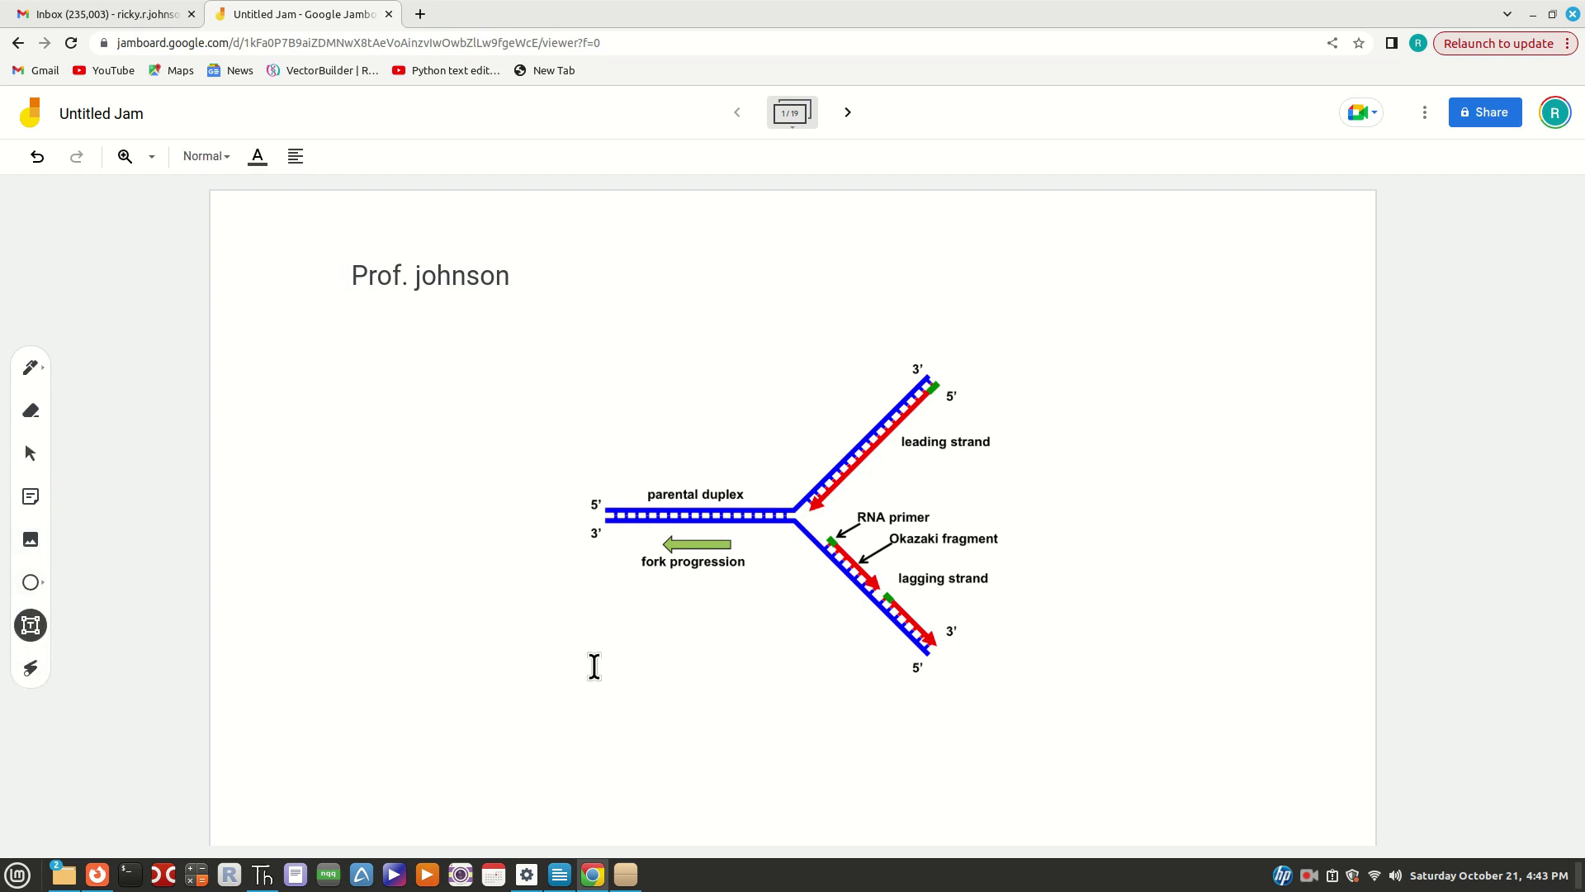
left_click(867, 743)
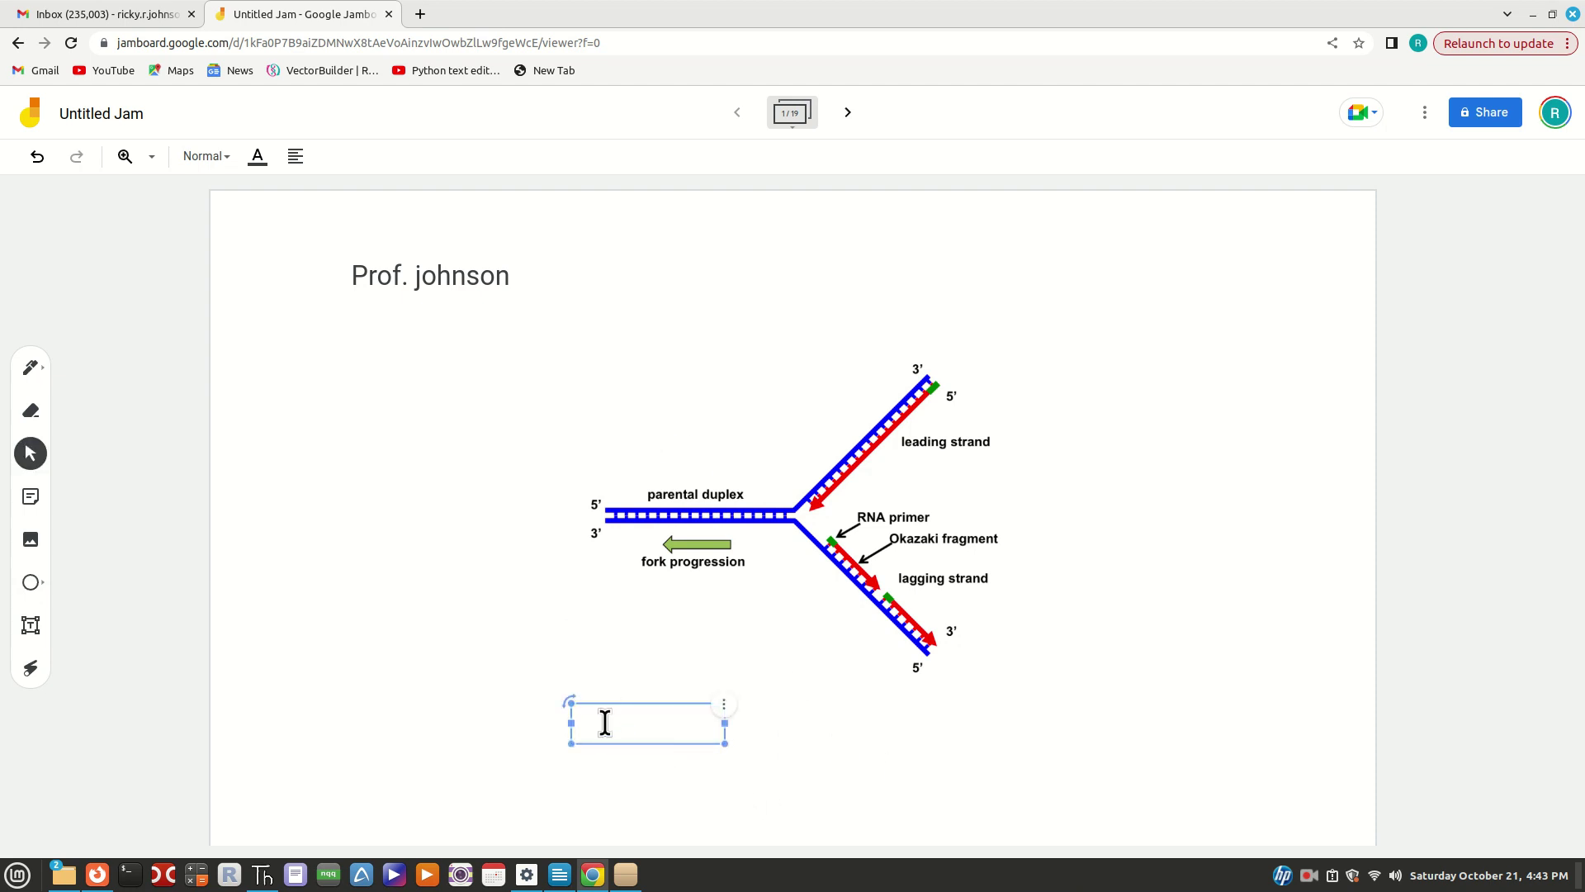
type("Replication")
left_click(461, 611)
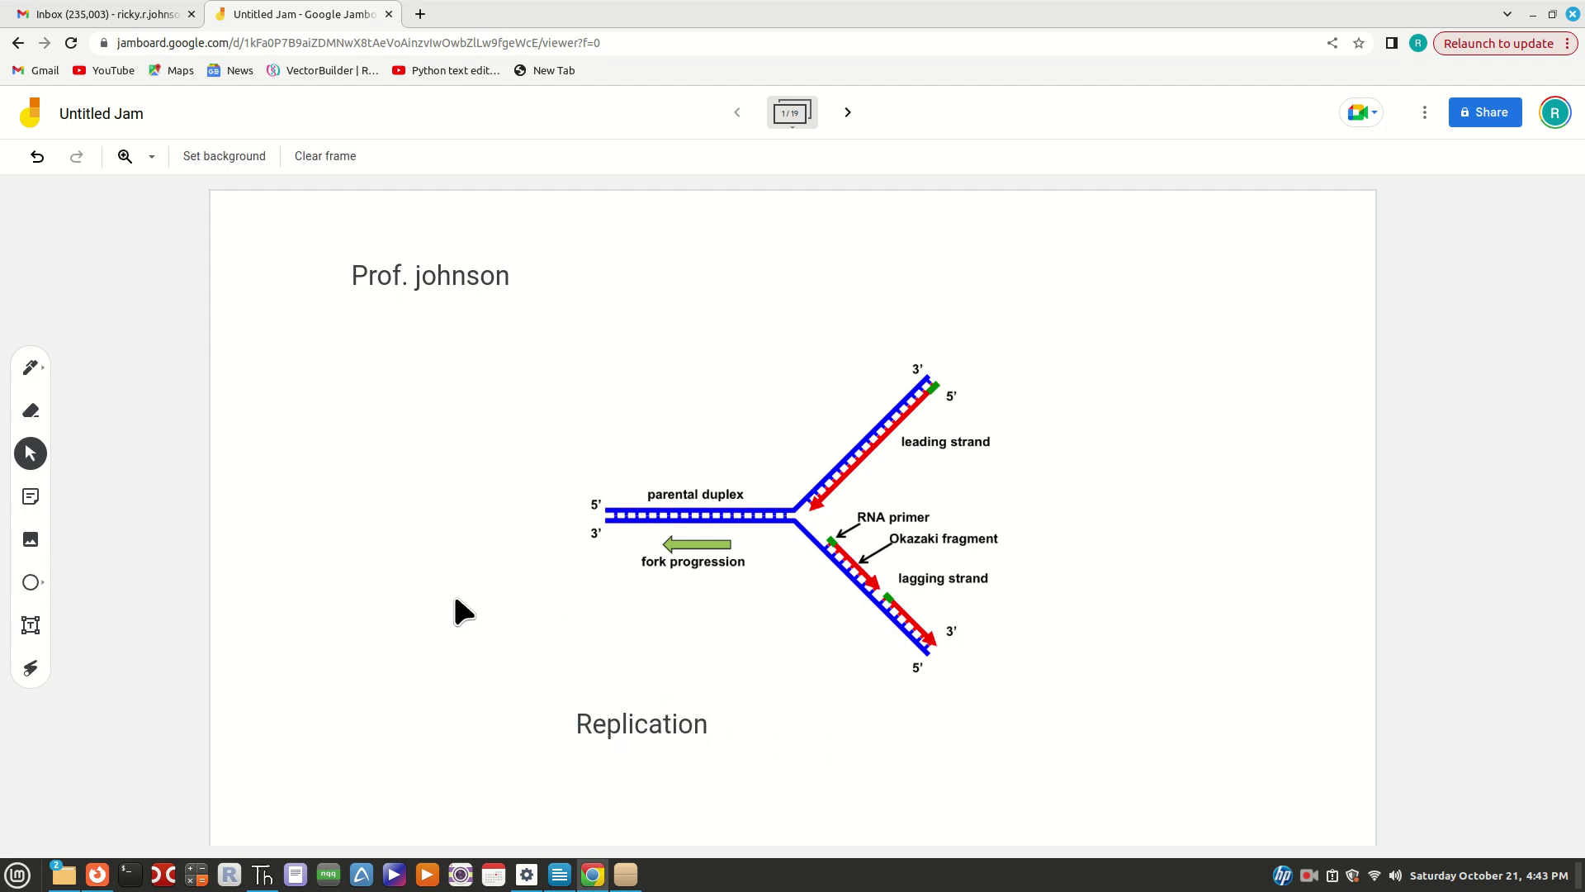
Add a yellow sticky note reading "1. what is replication" and a second, blank yellow sticky note
left_click(30, 498)
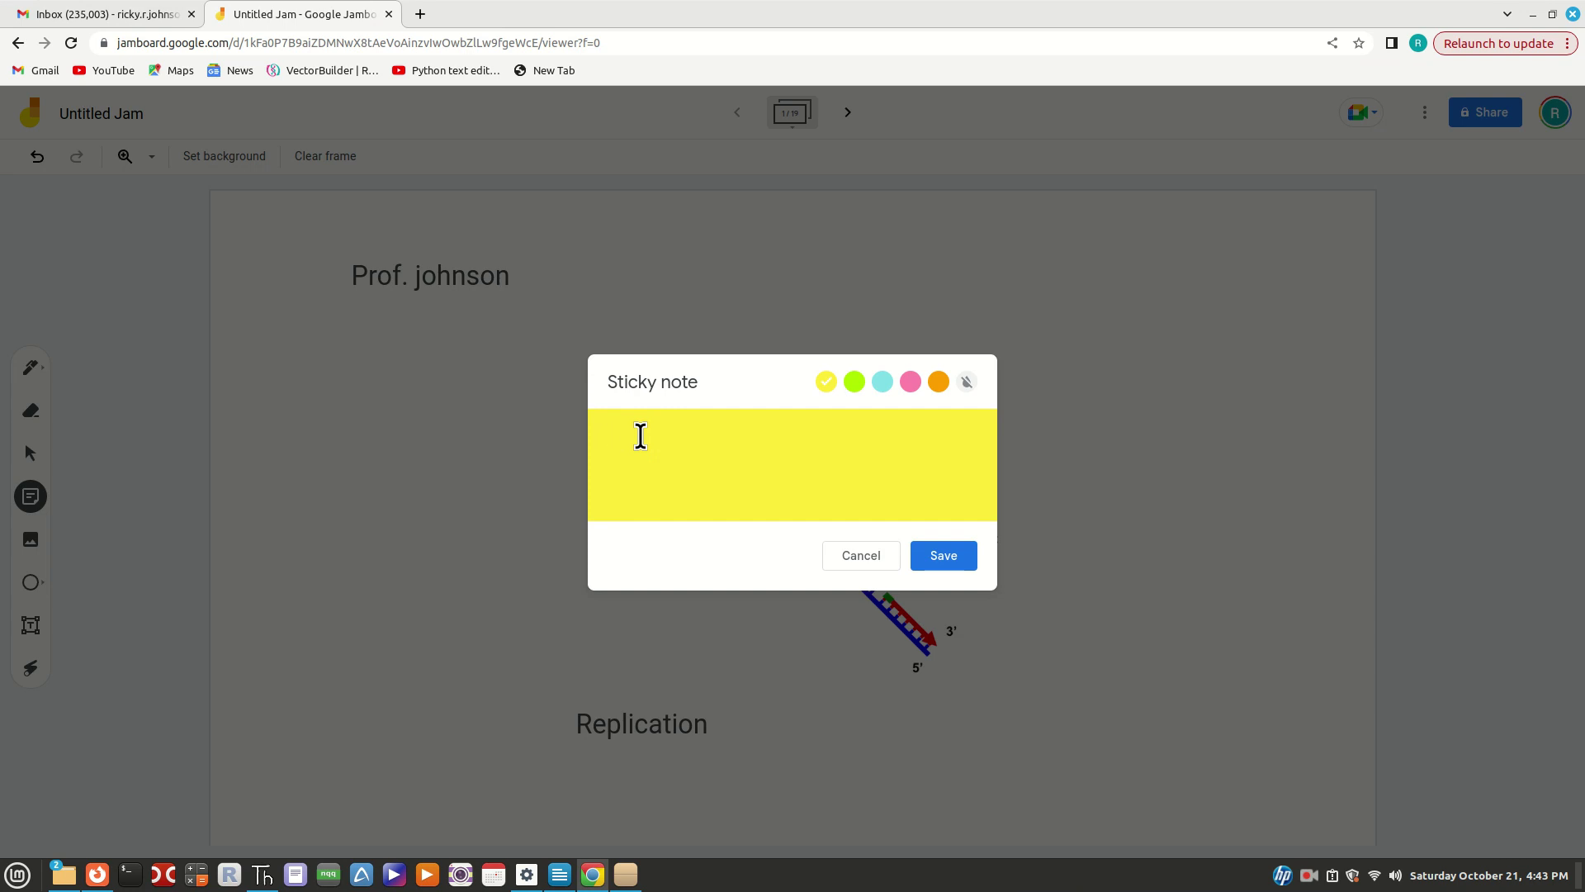
type("1. what is replication")
key("Return")
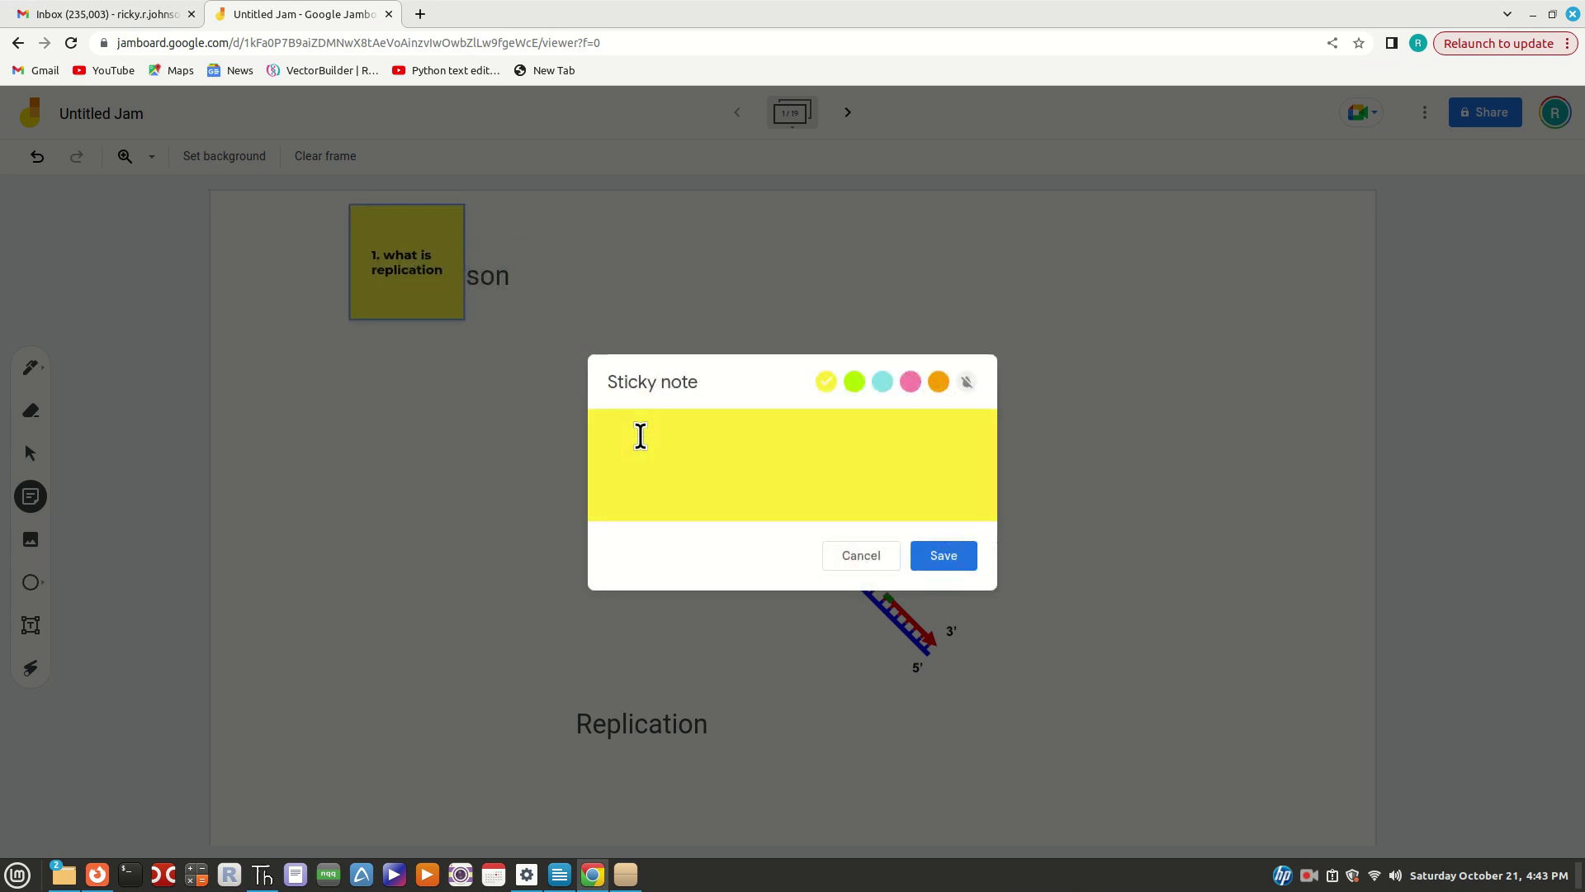
left_click(946, 553)
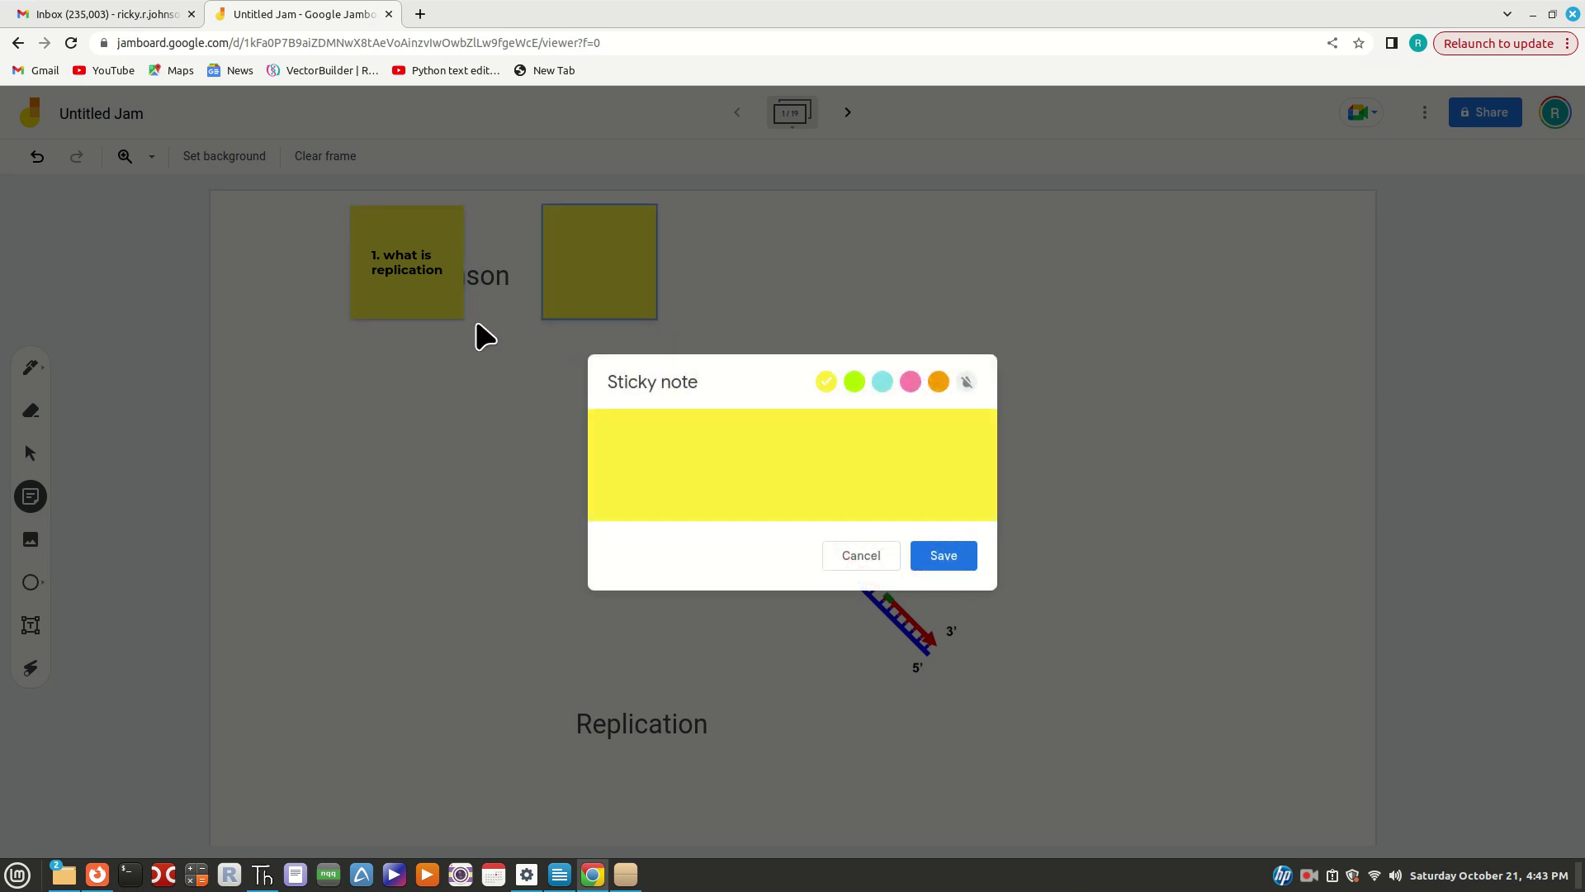
left_click(861, 555)
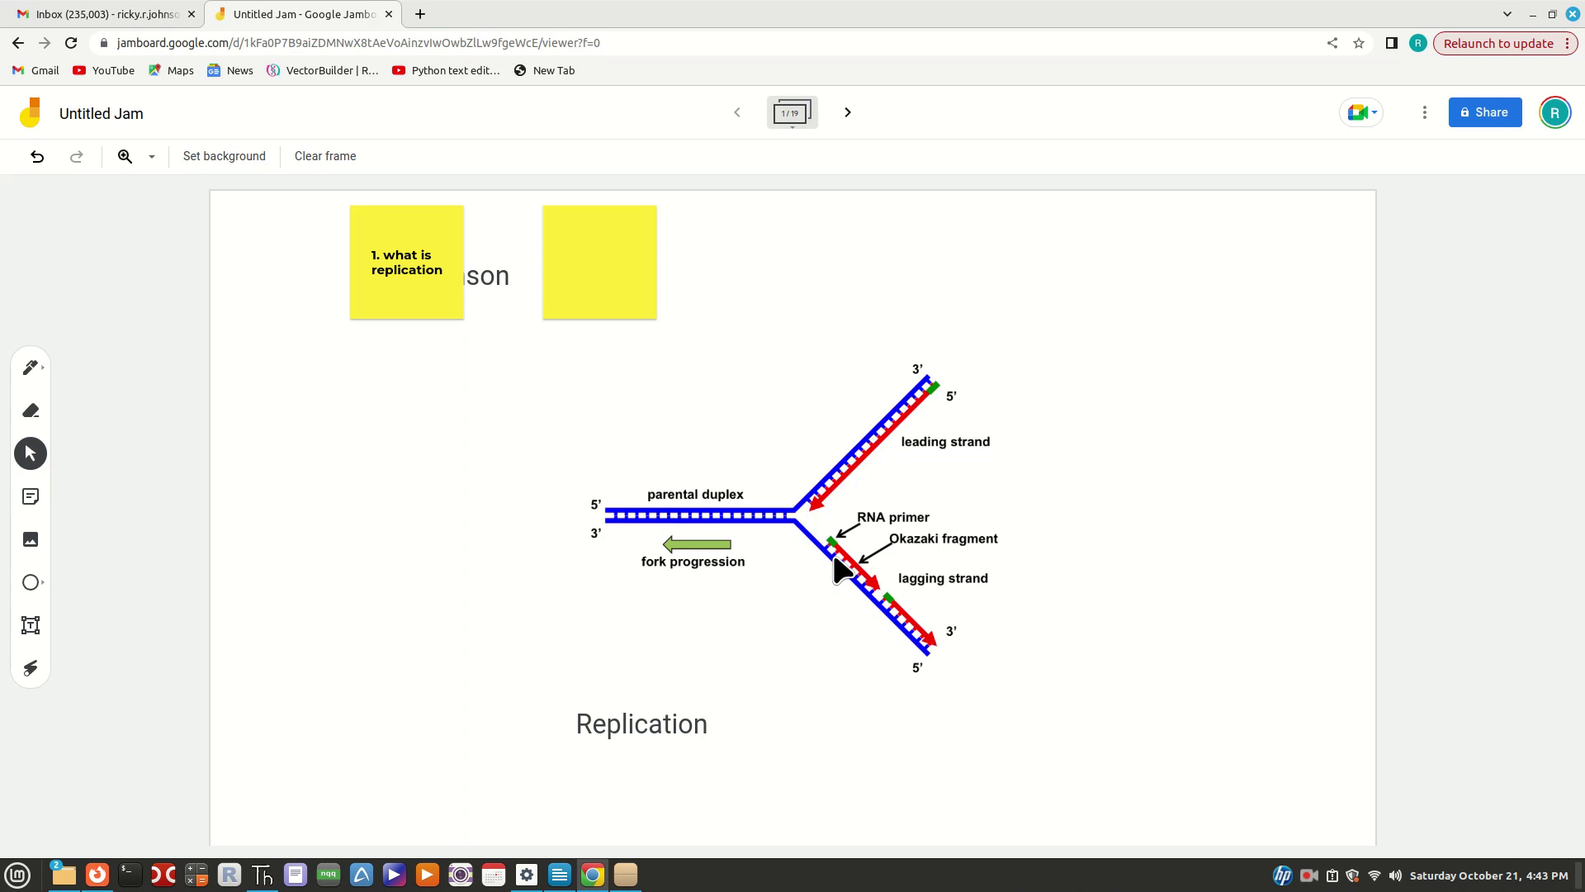
Move the blank sticky note to the frame's lower right and the question note to its upper right, leaving the question note selected
left_click_drag(582, 264, 1207, 663)
left_click_drag(383, 260, 1215, 309)
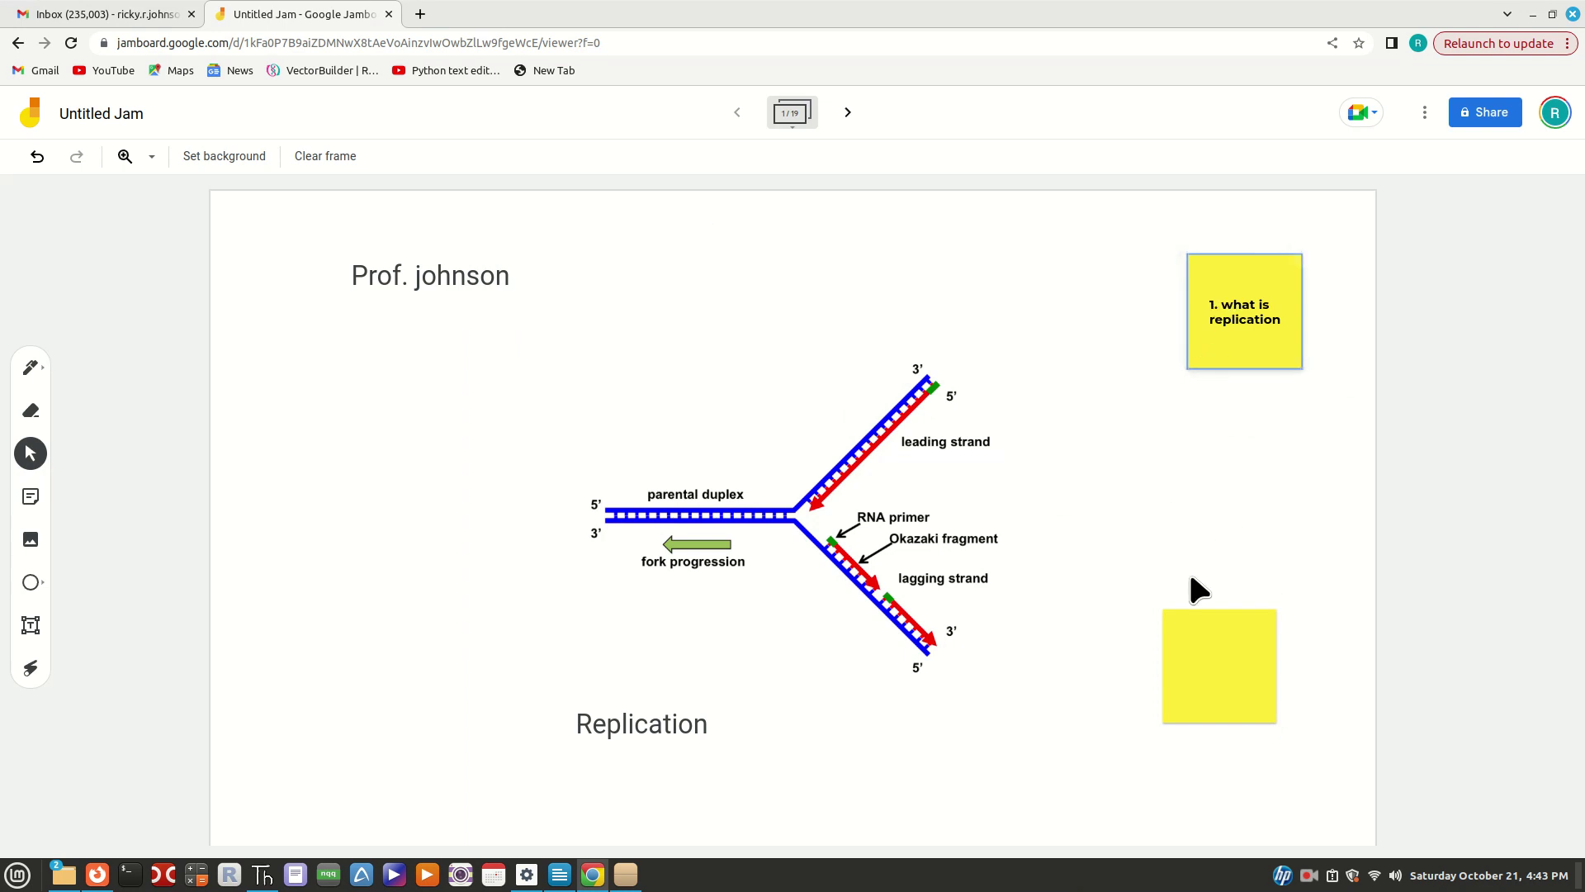
left_click(1232, 328)
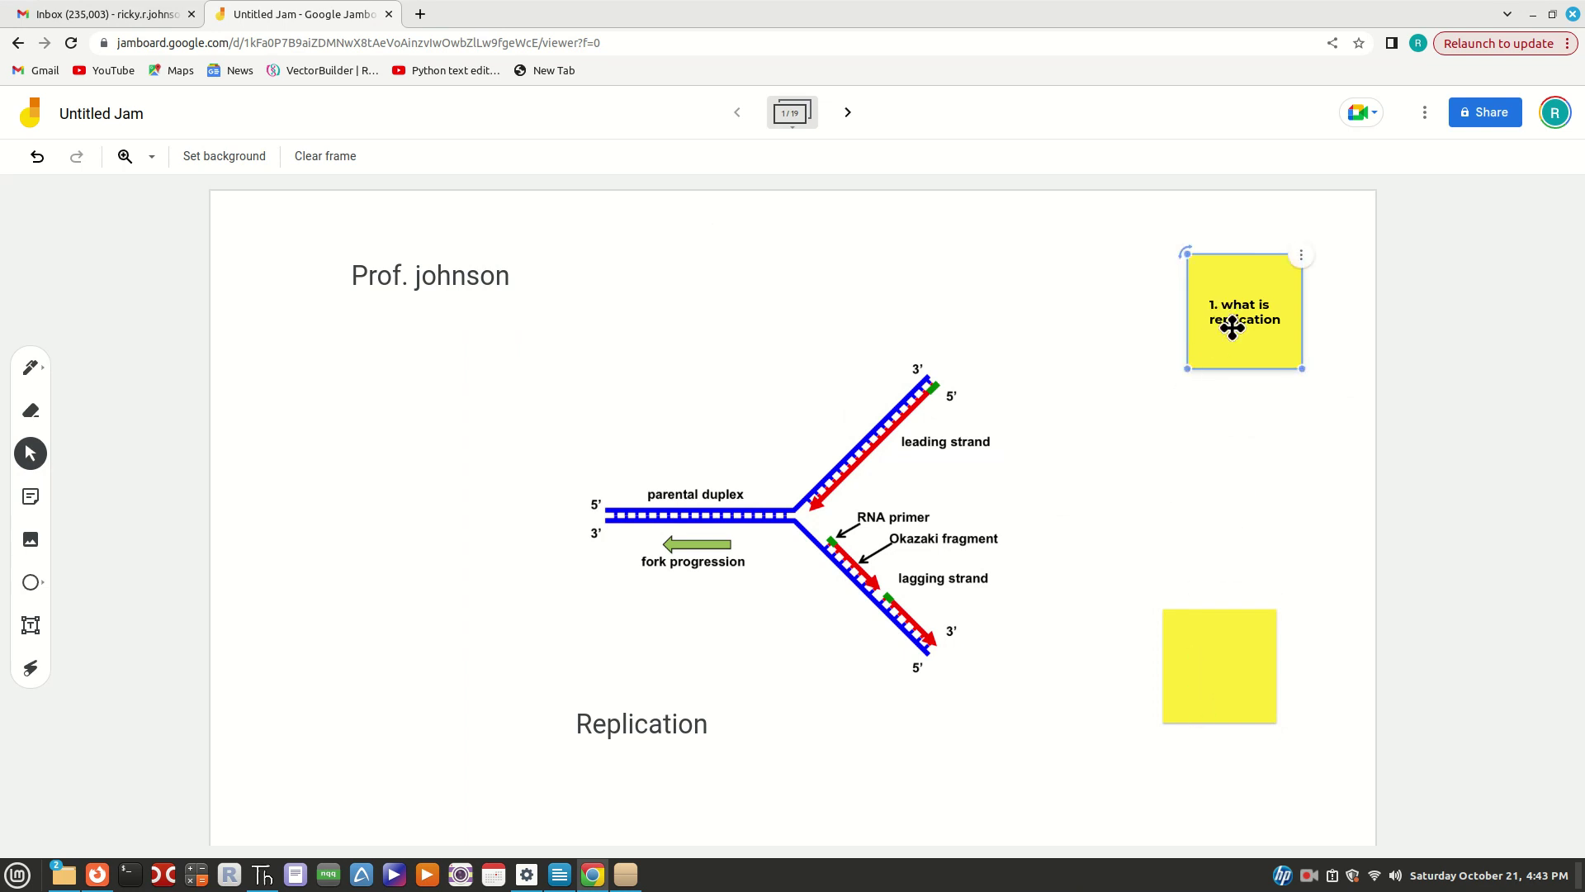